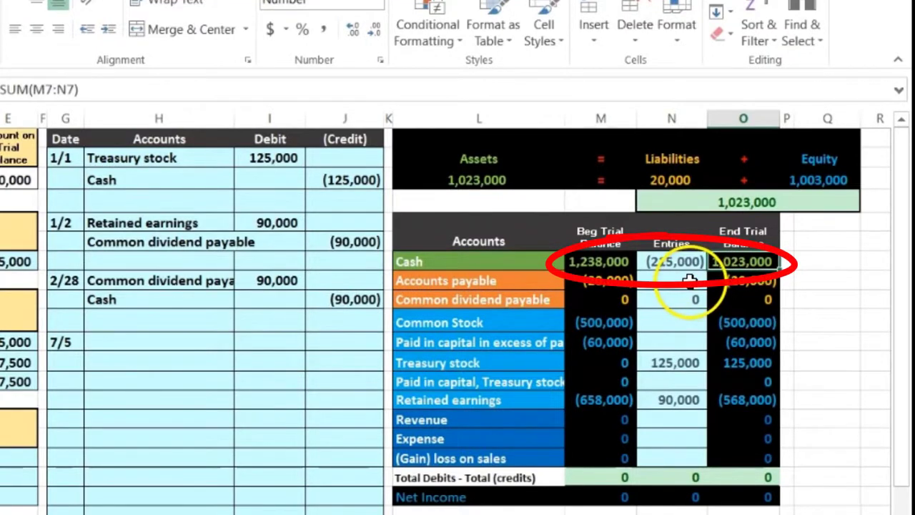
Copy the Cash account name from the trial balance into the 7/5 Accounts cell as a value
left_click(476, 261)
right_click(479, 262)
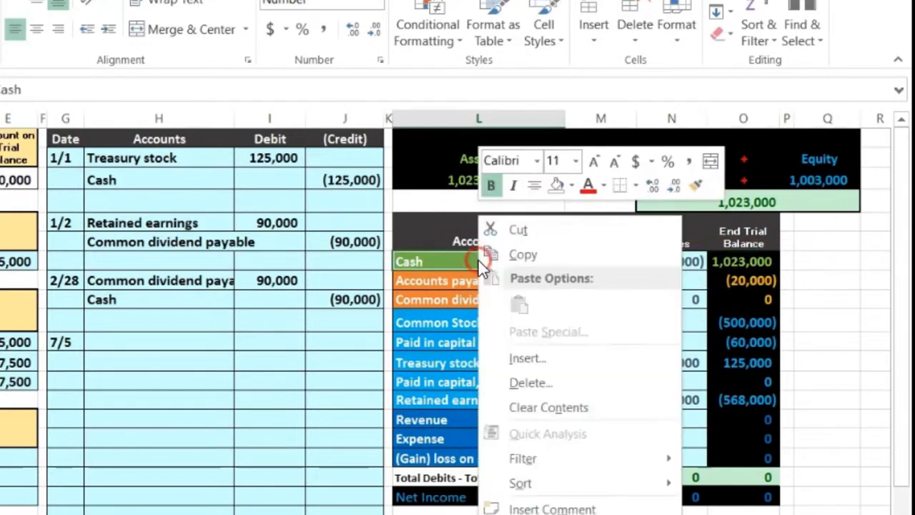
left_click(522, 254)
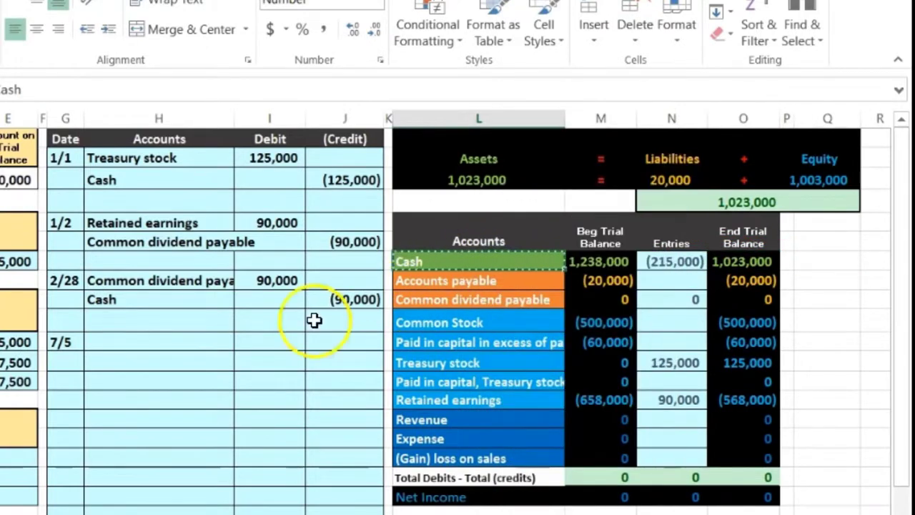
left_click(137, 343)
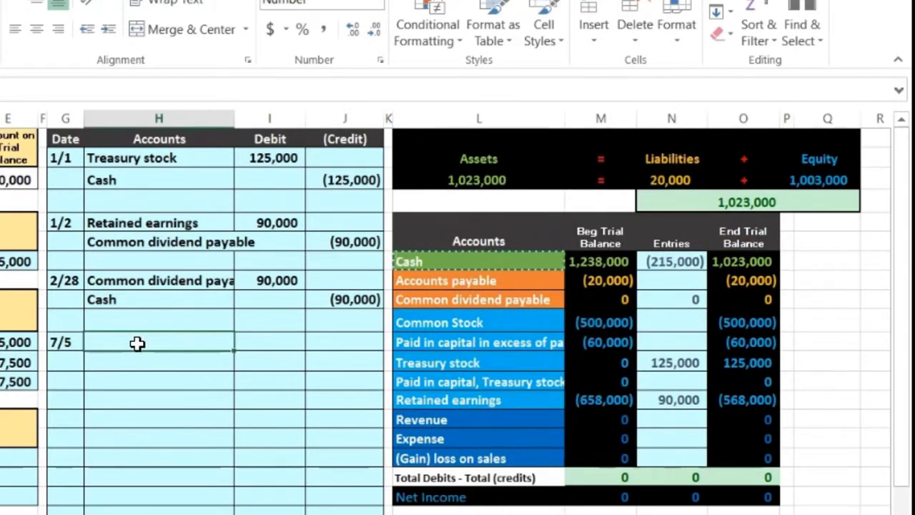
right_click(140, 343)
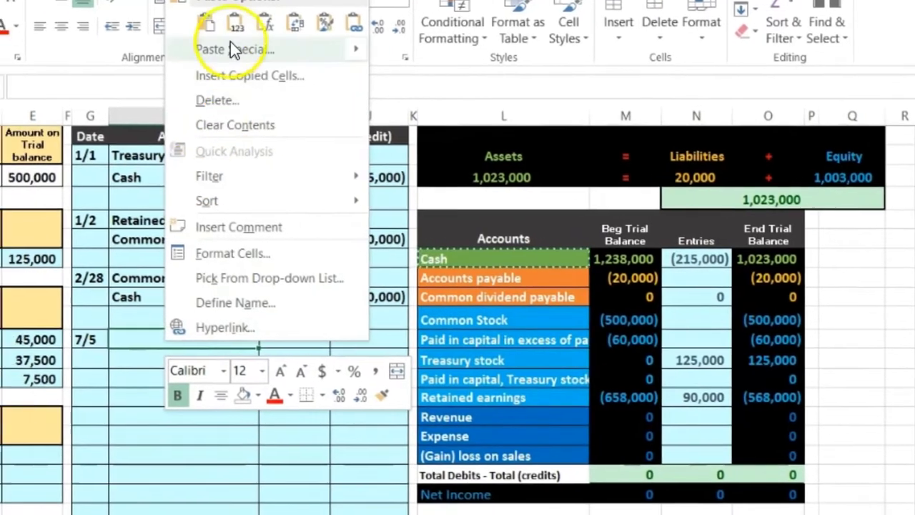
left_click(210, 29)
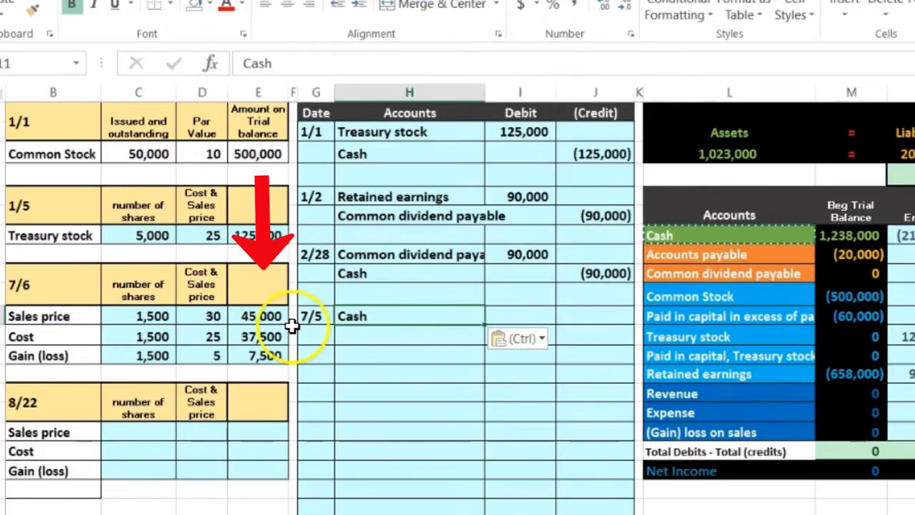
Debit Cash 45,000 on the 7/5 line with the formula =1500*30
left_click(527, 315)
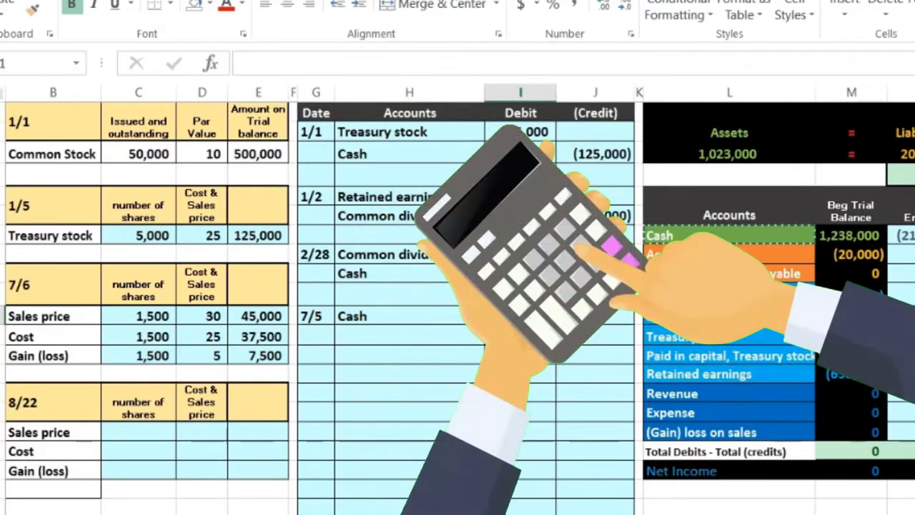
type("=")
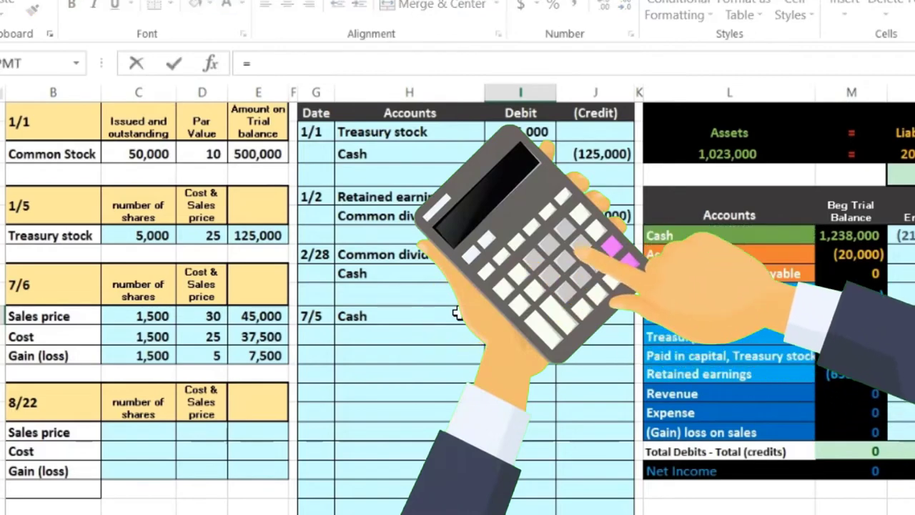
type("1500*30")
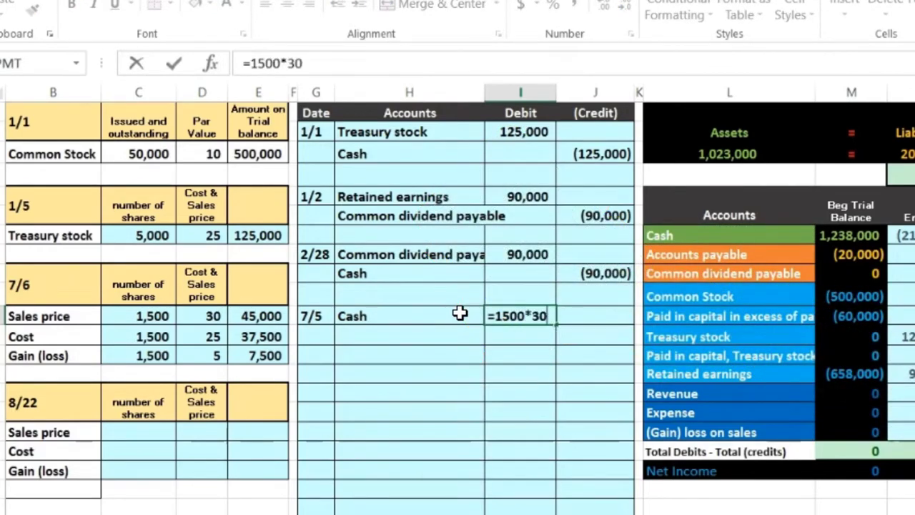
key("Return")
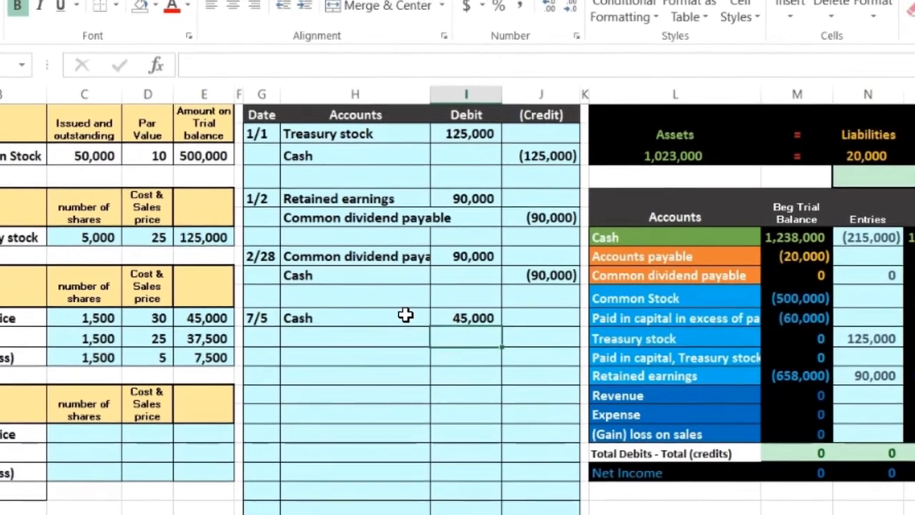
key("Left")
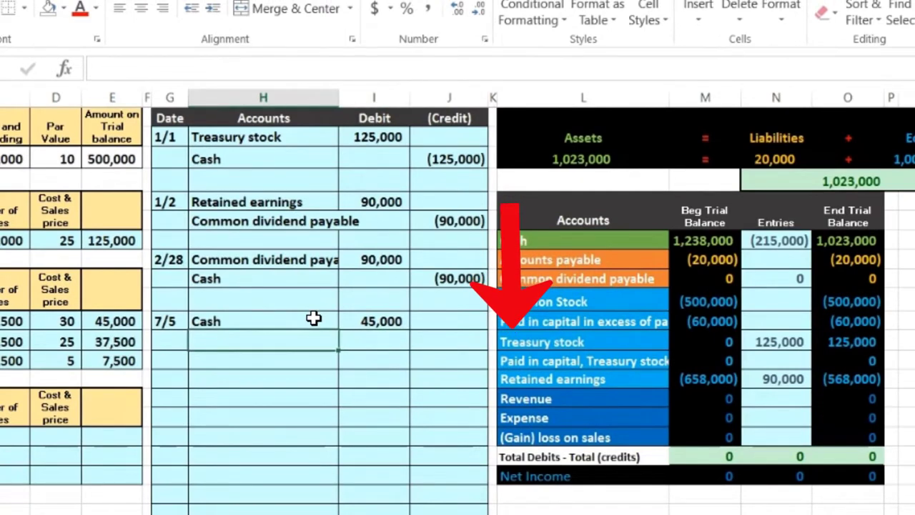
Review the Treasury stock trial balance row and its ending balance formula
left_click(605, 343)
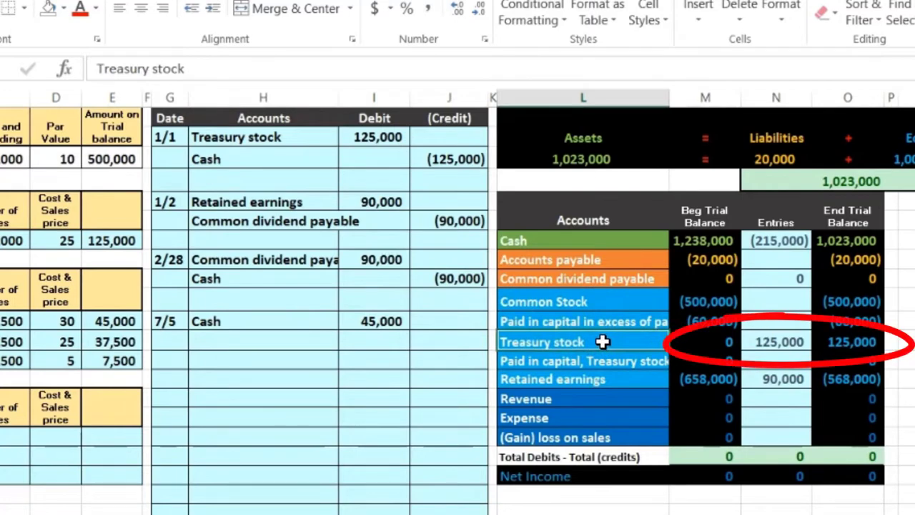
left_click_drag(680, 345, 839, 351)
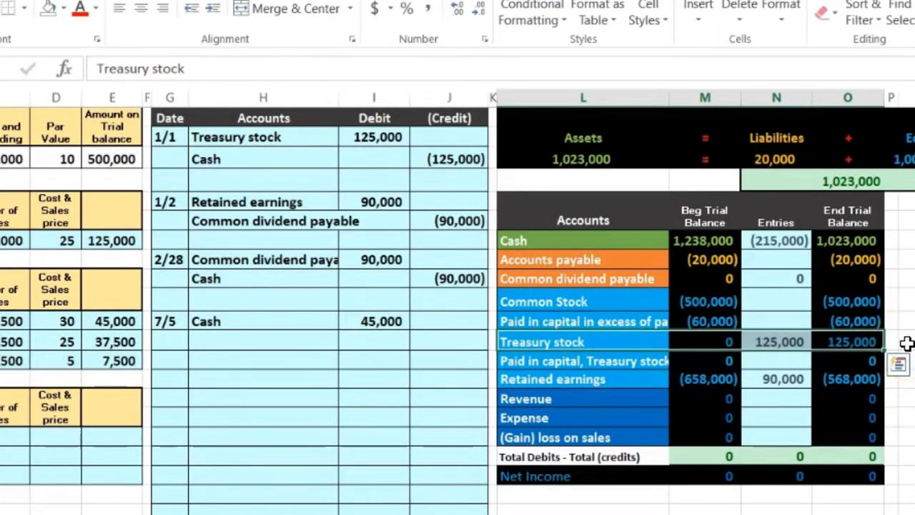
left_click(863, 344)
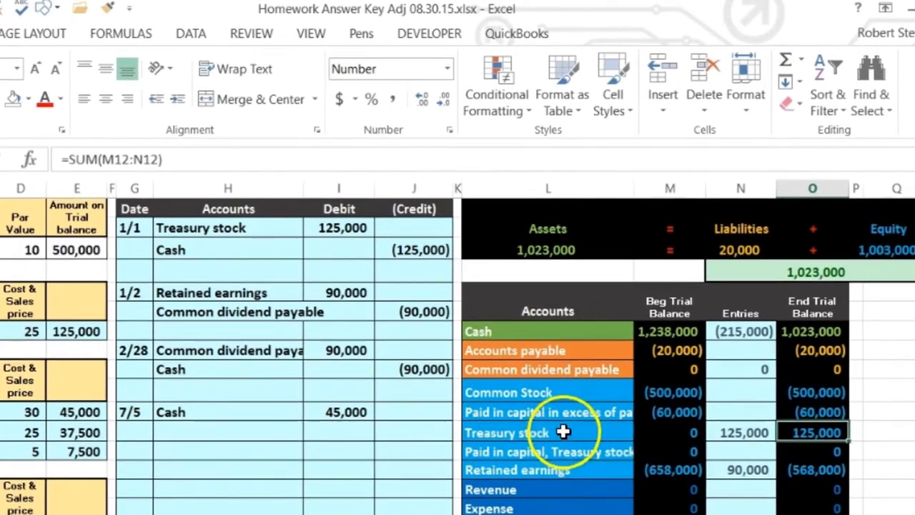
Copy the Treasury stock account name into the Accounts cell below Cash
right_click(600, 342)
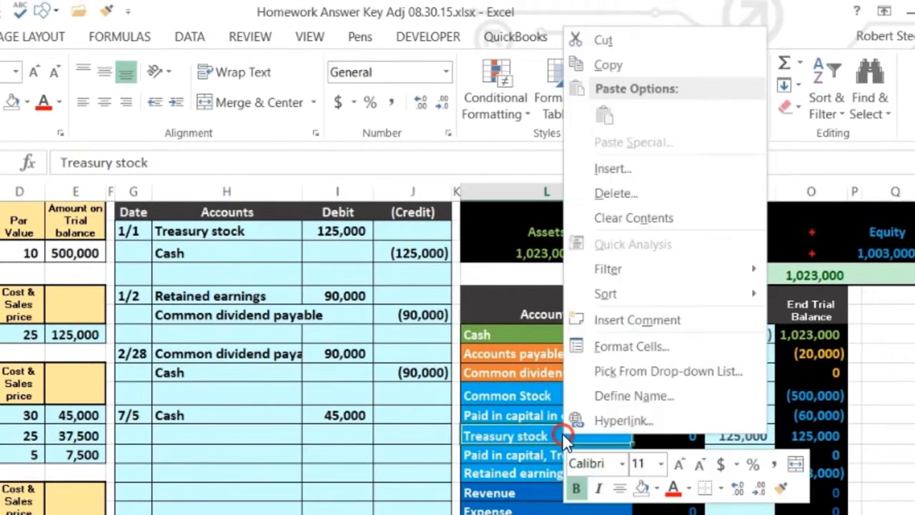
left_click(608, 64)
left_click(200, 431)
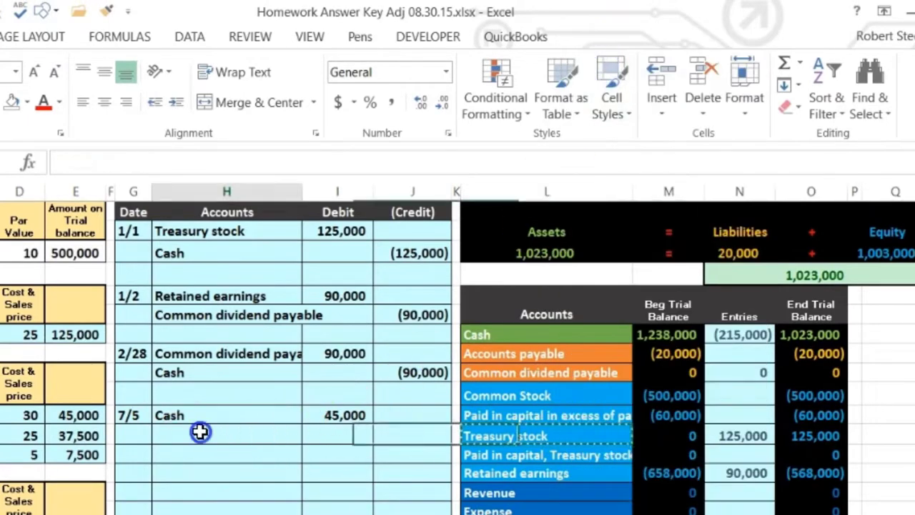
right_click(201, 431)
left_click(275, 114)
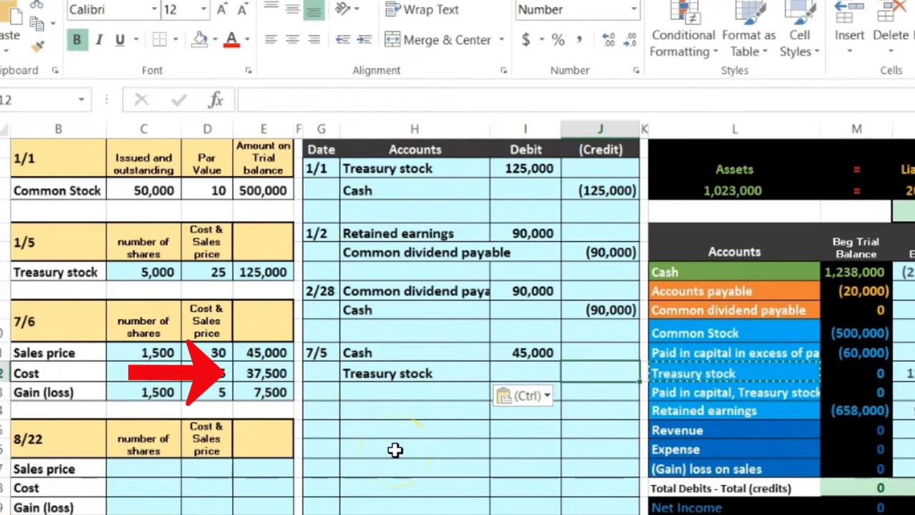
Credit Treasury stock (37,500) as =-1500*25 and check the 7/5 amounts' sum
type("-1500*25")
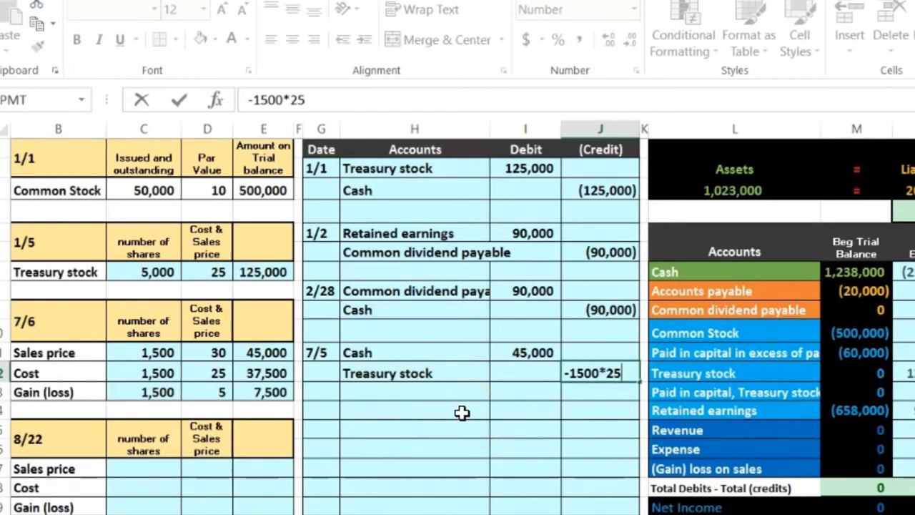
key("Return")
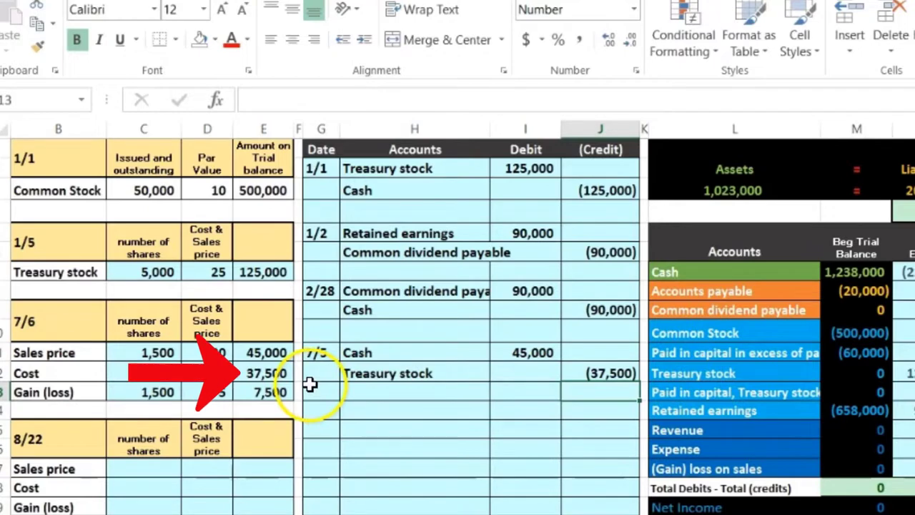
left_click_drag(516, 363, 568, 374)
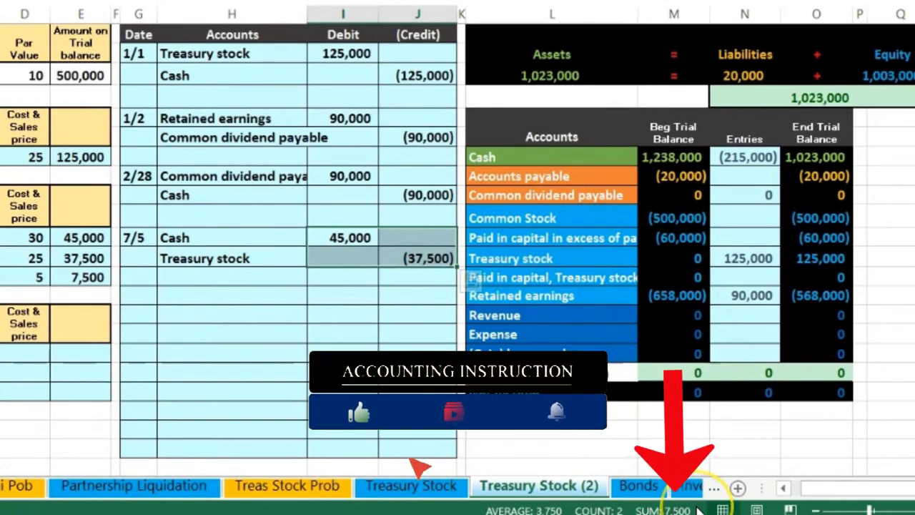
Enter the balancing (7,500) credit as =-SUM(I11:J12) and confirm the 7/5 entry nets to zero
left_click(435, 278)
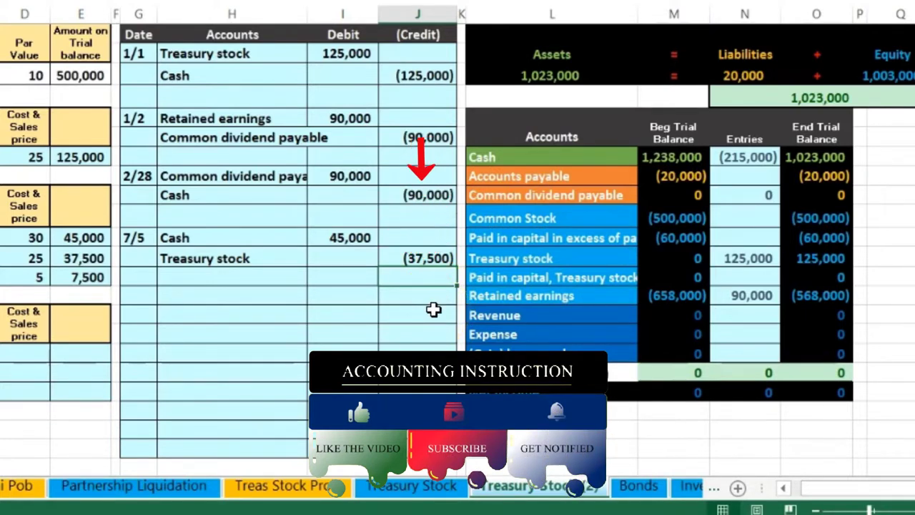
type("-sum(")
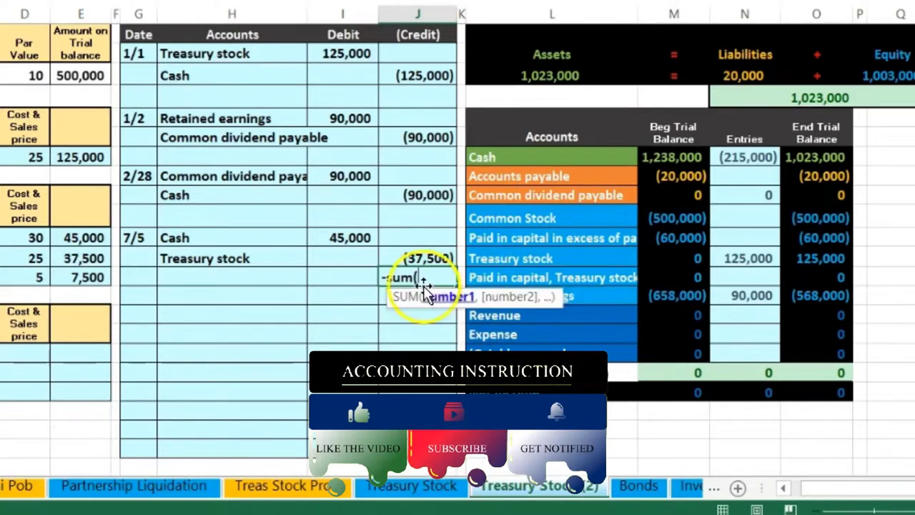
left_click_drag(343, 238, 407, 257)
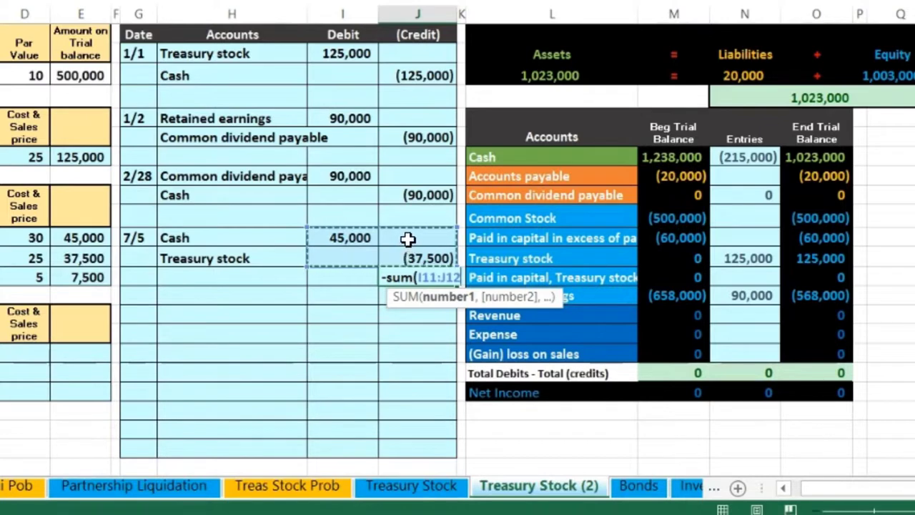
key("Return")
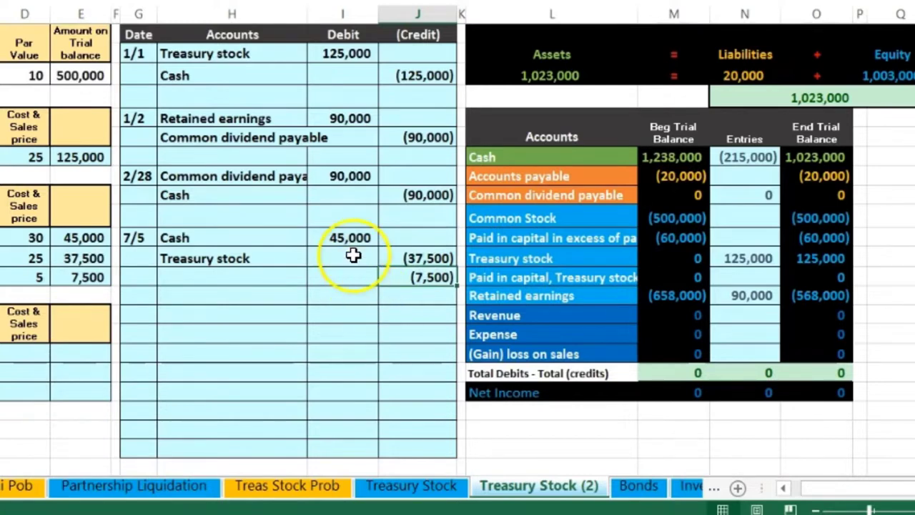
left_click_drag(394, 256, 401, 272)
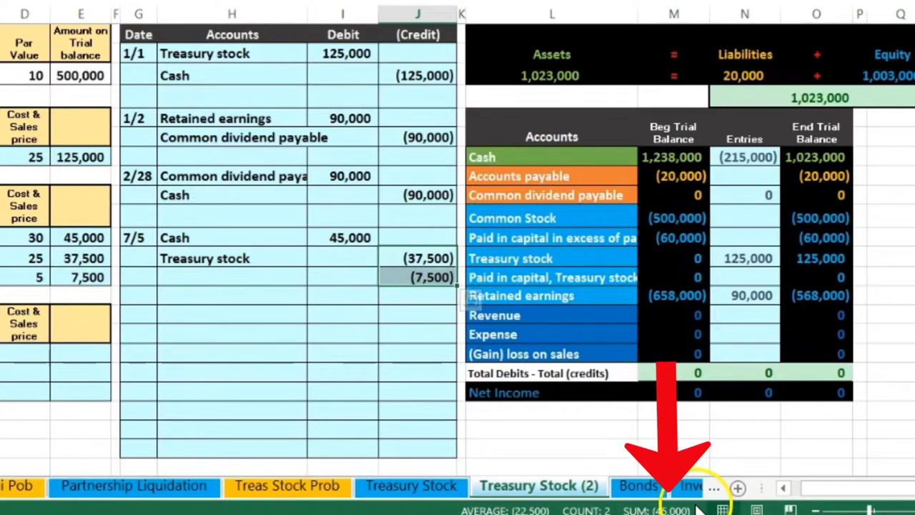
left_click_drag(348, 236, 400, 276)
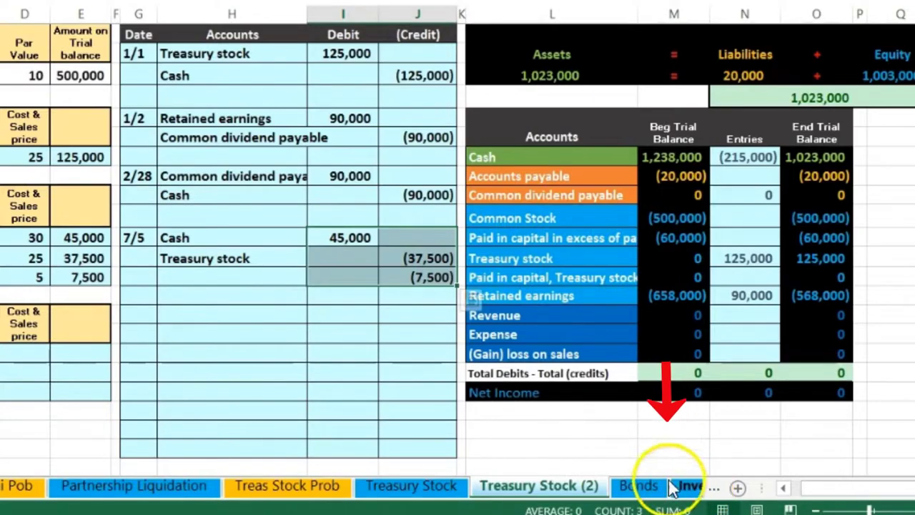
left_click(260, 285)
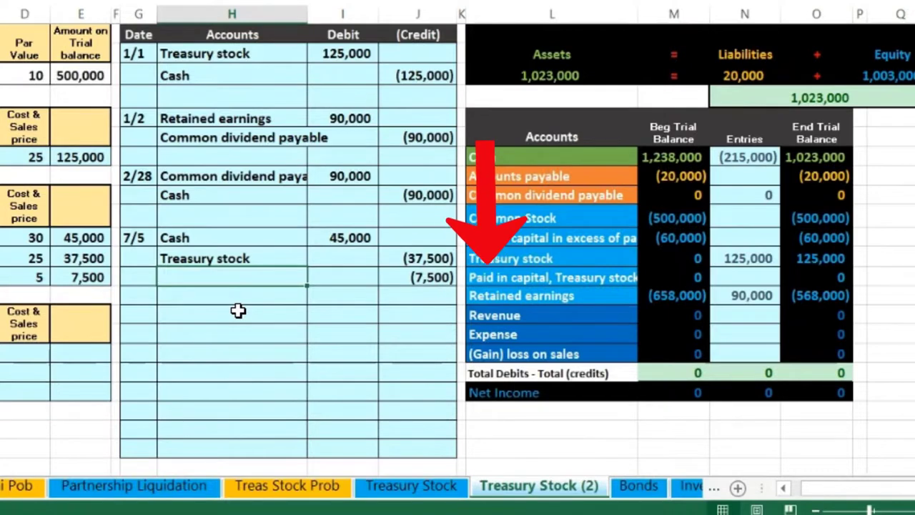
left_click(561, 278)
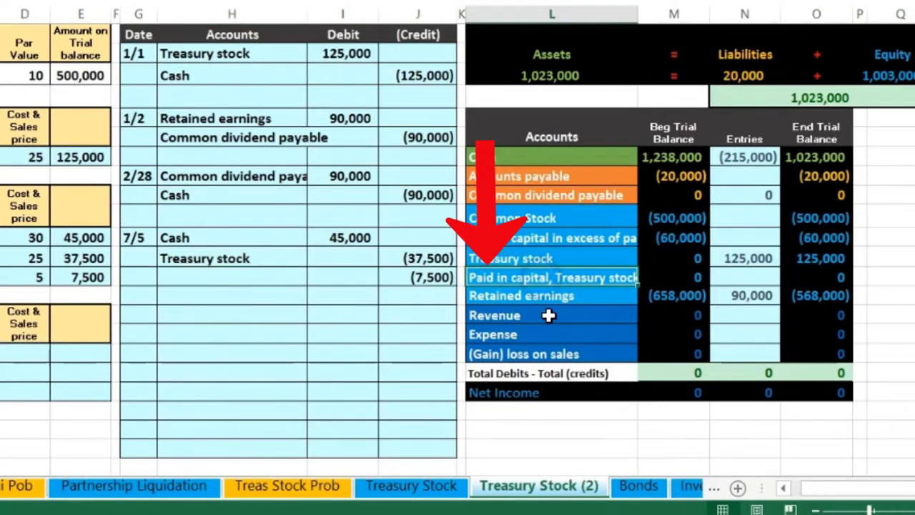
right_click(556, 279)
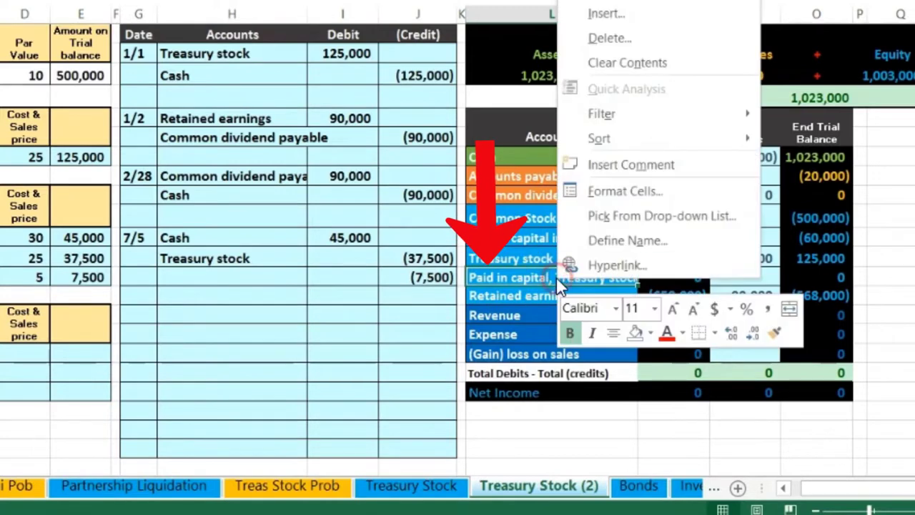
key("ctrl+c")
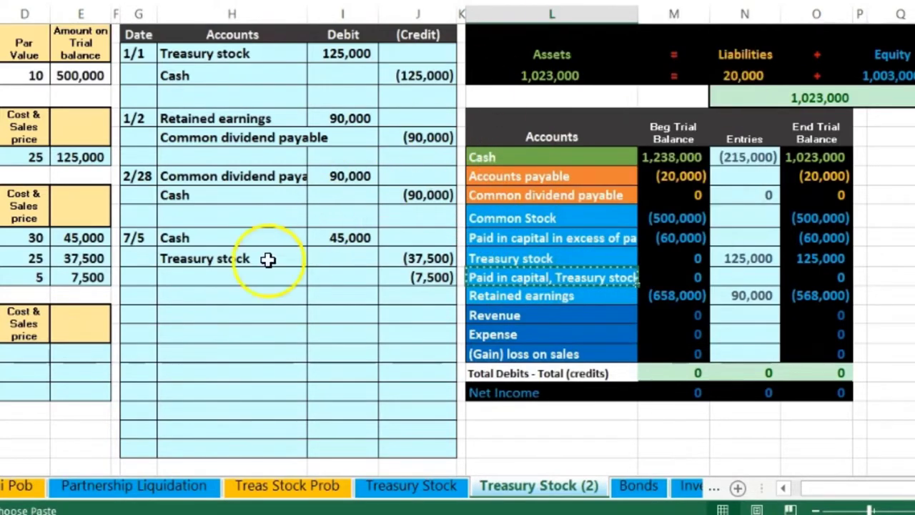
left_click(227, 276)
right_click(228, 276)
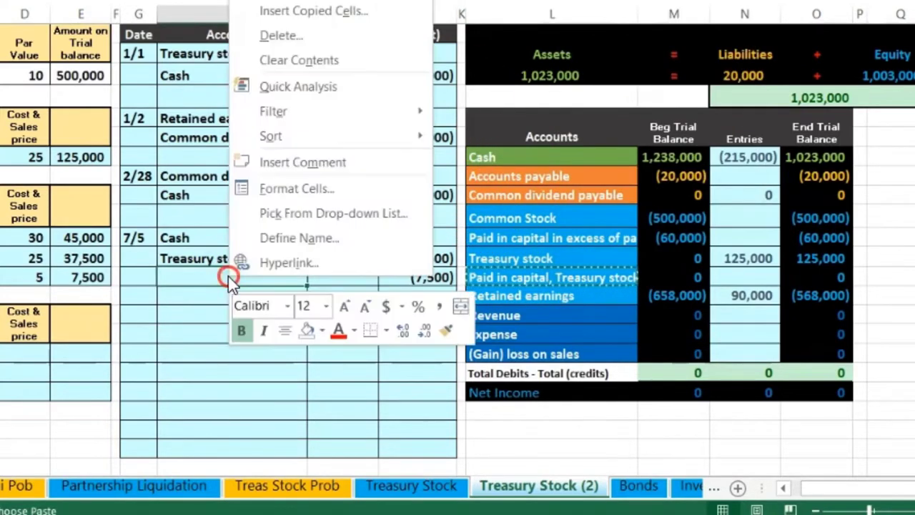
left_click(426, 306)
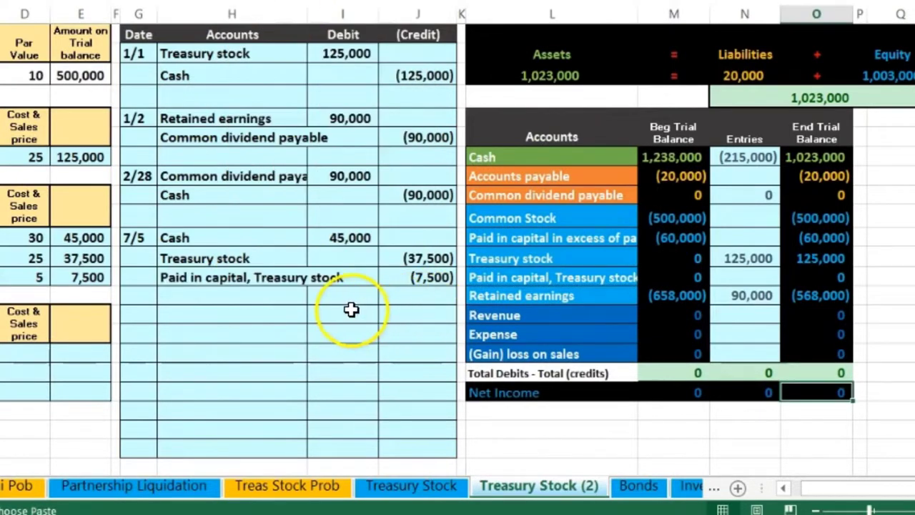
left_click_drag(217, 243, 330, 234)
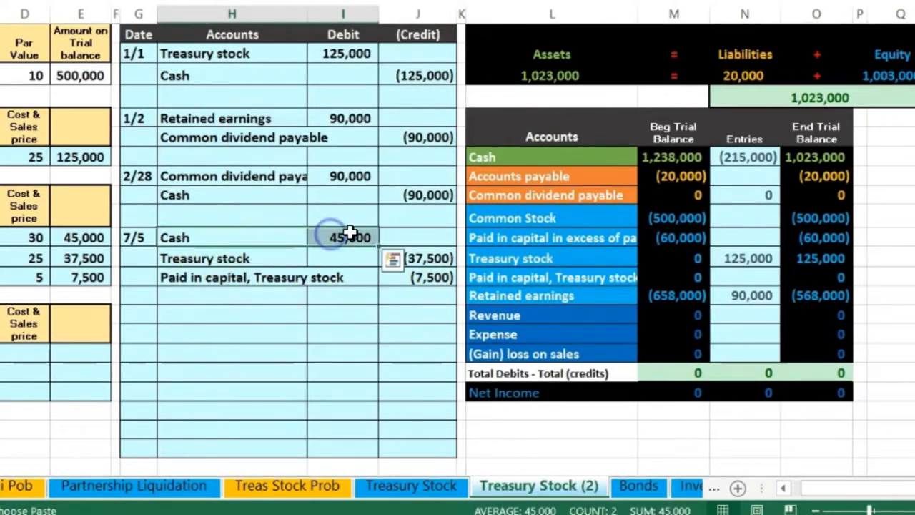
left_click_drag(525, 148, 658, 157)
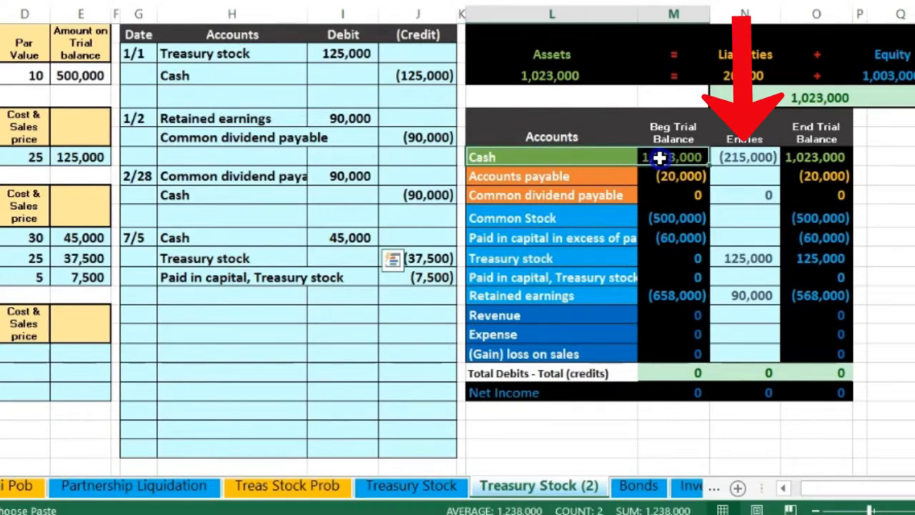
Append +I11 to the Cash Entries formula, making Cash entries (170,000) and ending Cash 1,068,000
left_click(735, 159)
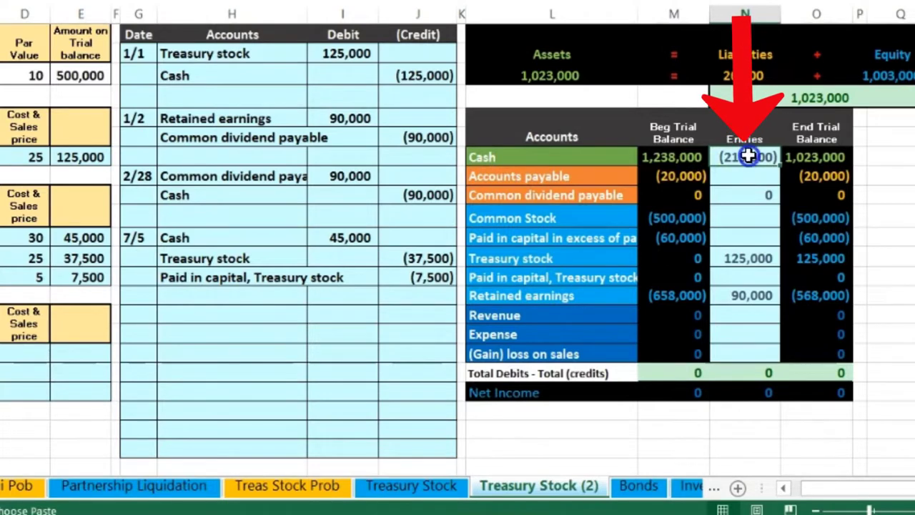
double_click(748, 156)
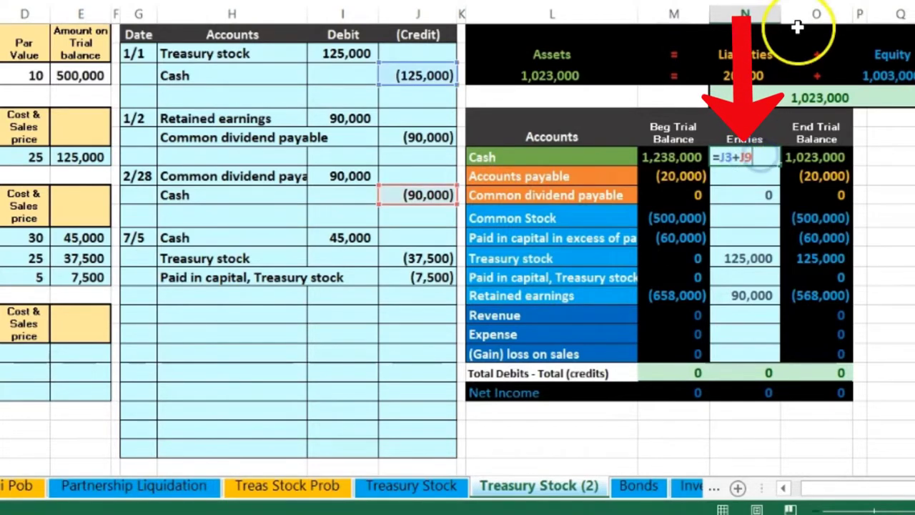
type("+")
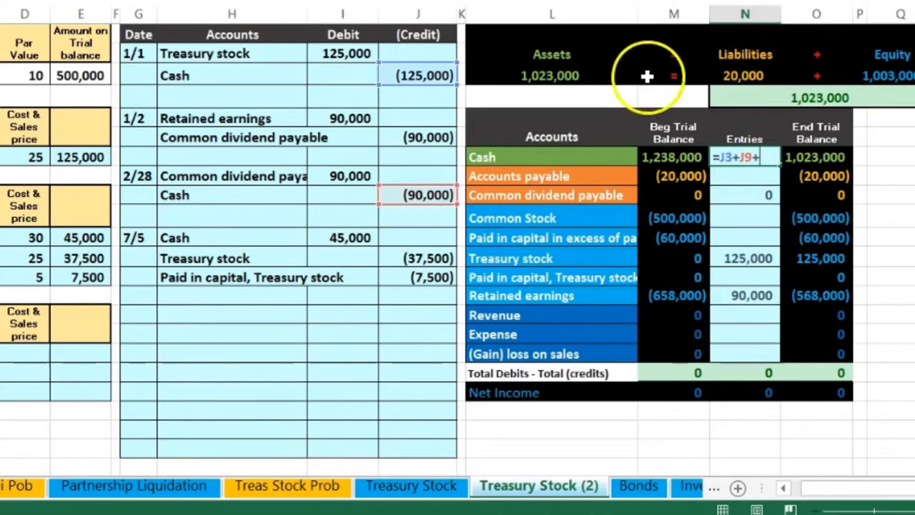
left_click(356, 236)
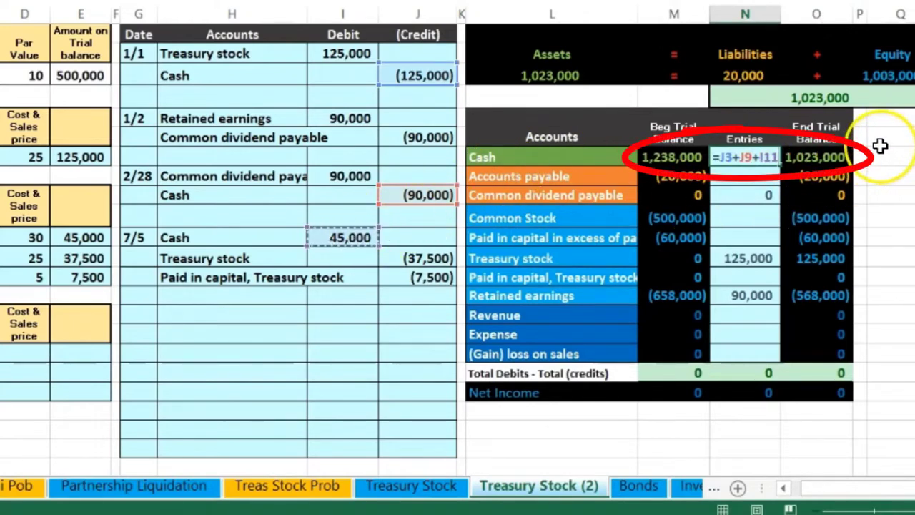
key("Return")
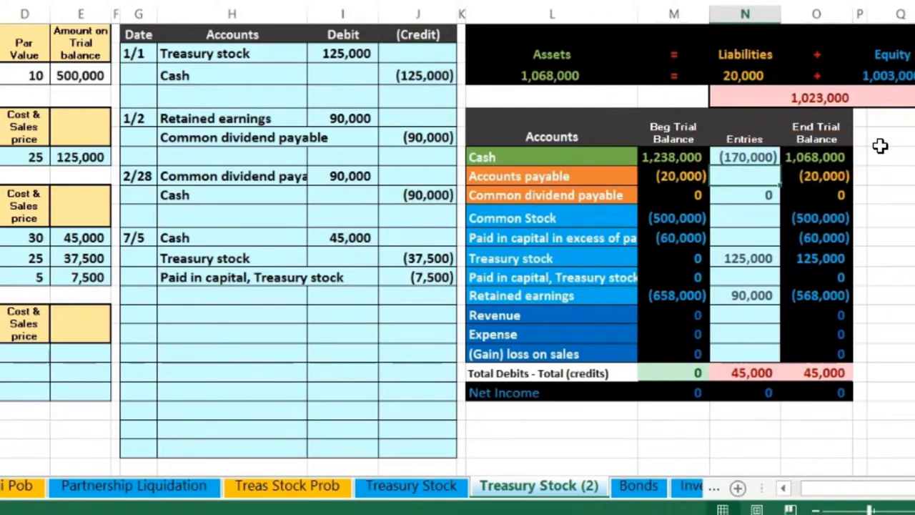
left_click_drag(264, 260, 395, 256)
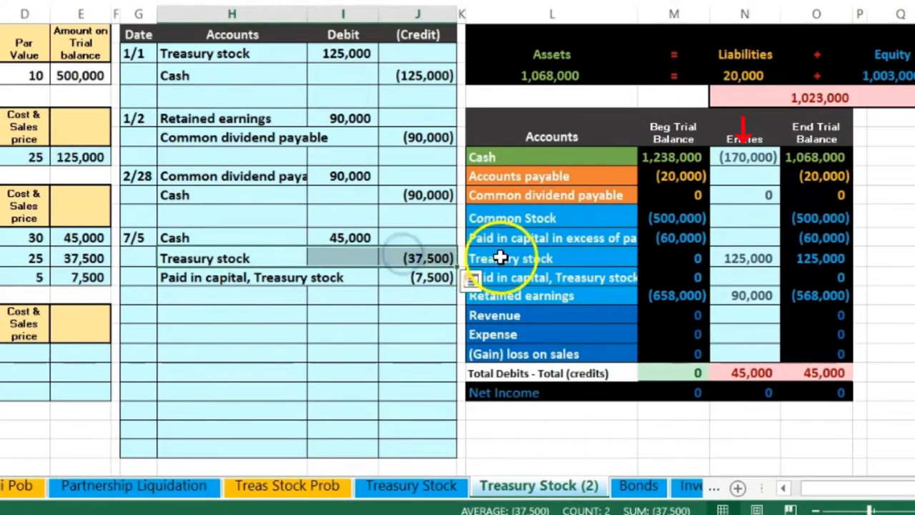
Set the Treasury stock entries to =I2+J12, giving 87,500
left_click_drag(500, 258, 666, 258)
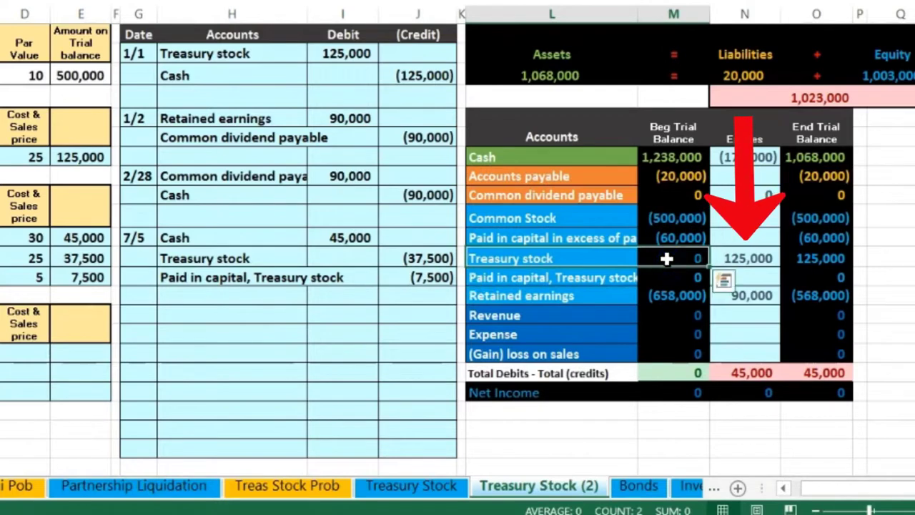
left_click(749, 255)
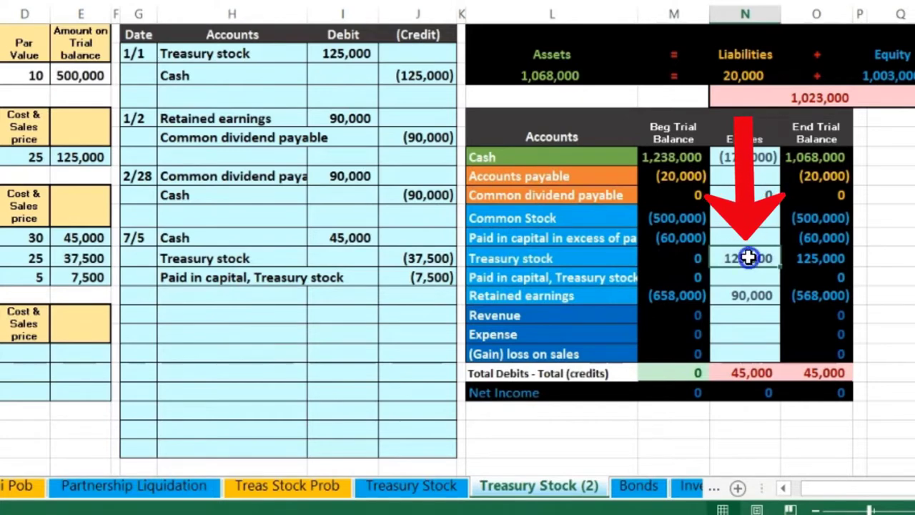
type("=I2+J12")
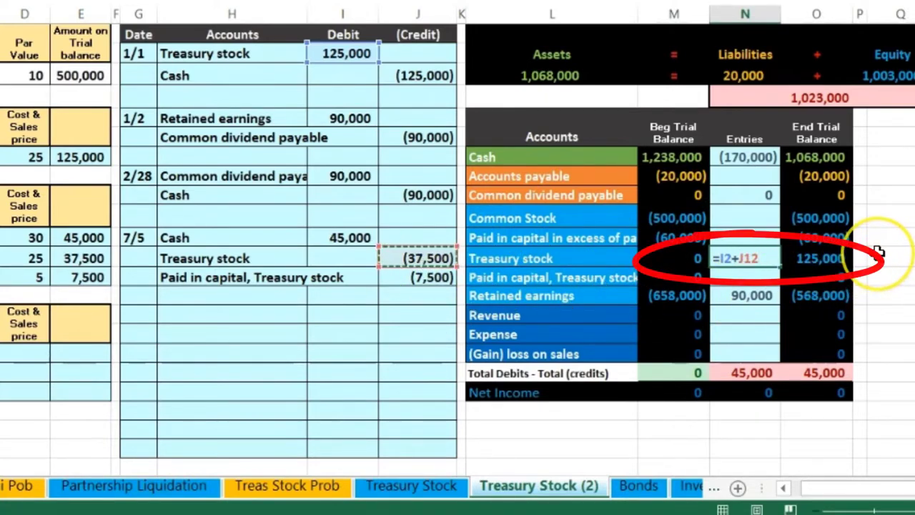
key("Return")
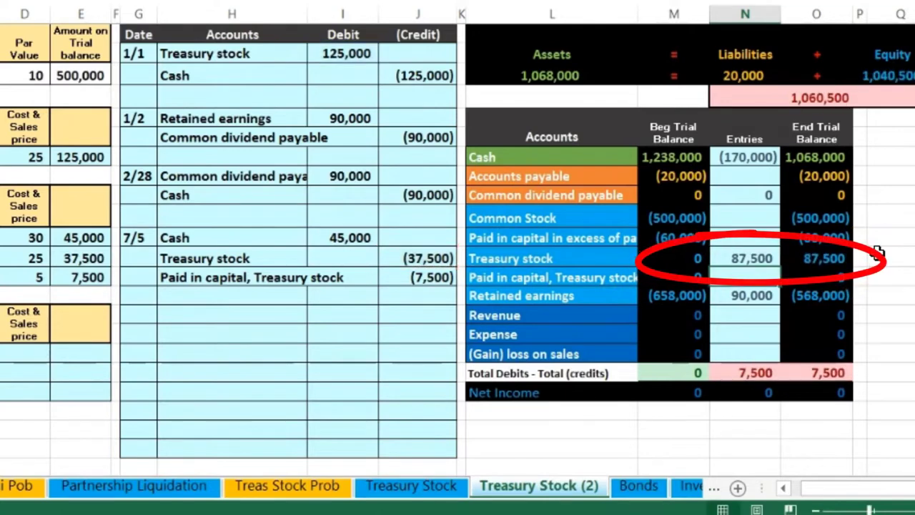
Set the Paid in capital, Treasury stock entries to =J13, showing (7,500)
left_click_drag(221, 282, 431, 283)
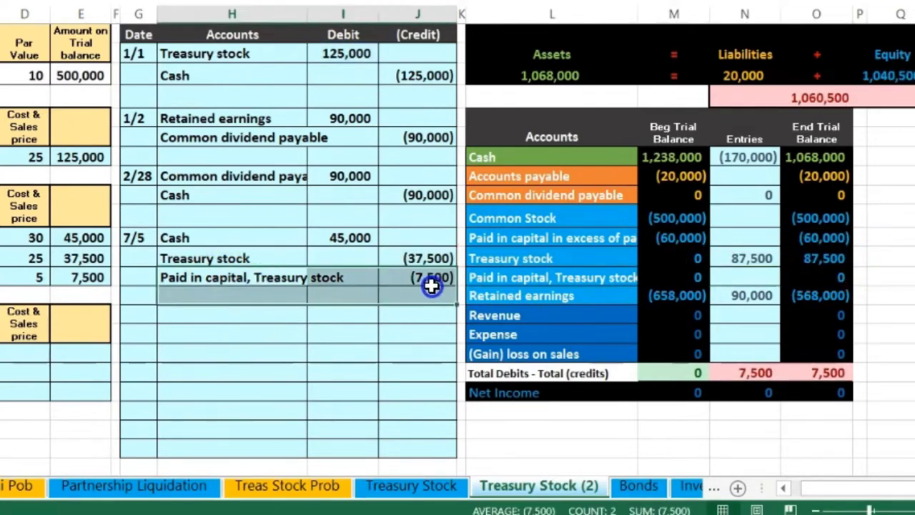
left_click(564, 278)
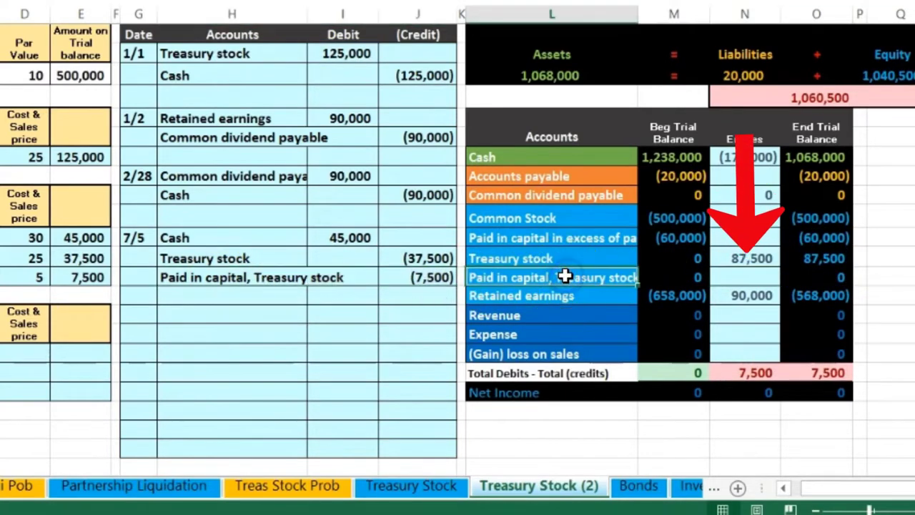
left_click(747, 278)
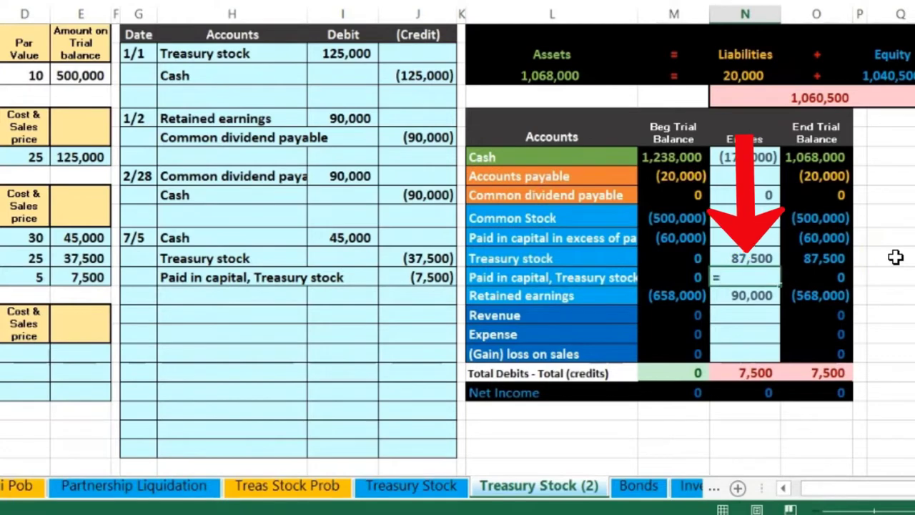
type("=")
left_click(431, 277)
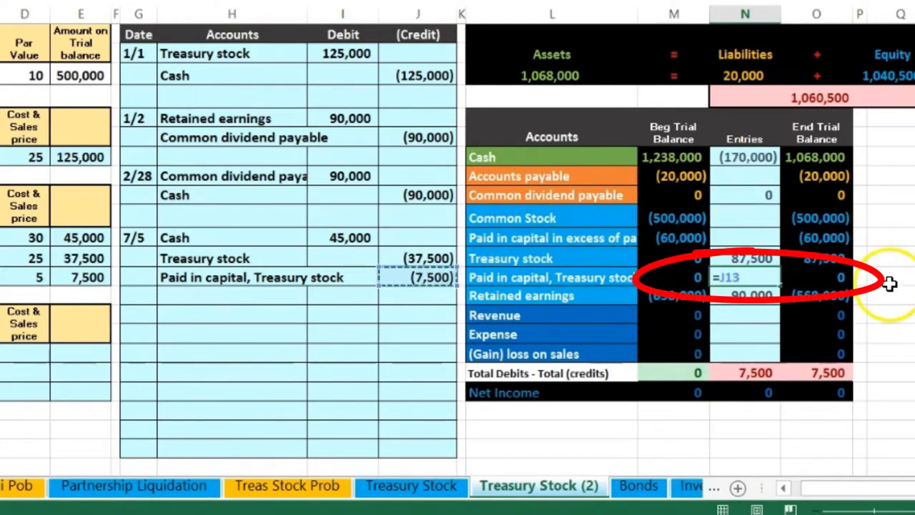
key("Return")
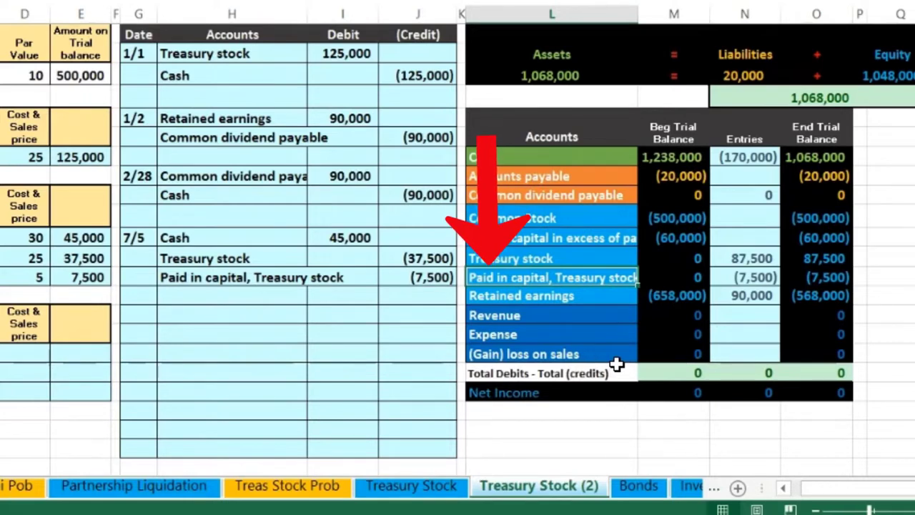
key("Left")
key("Left")
key("Left")
key("Left")
key("Left")
key("Left")
key("Left")
key("Left")
key("Left")
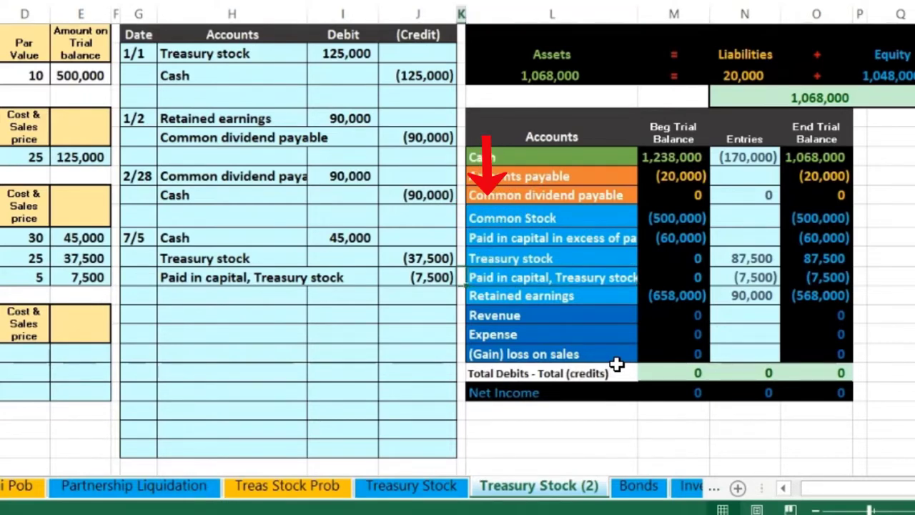
Enter the date 8/22 in G15 below the 7/5 entry
scroll(617, 365, "left", 3)
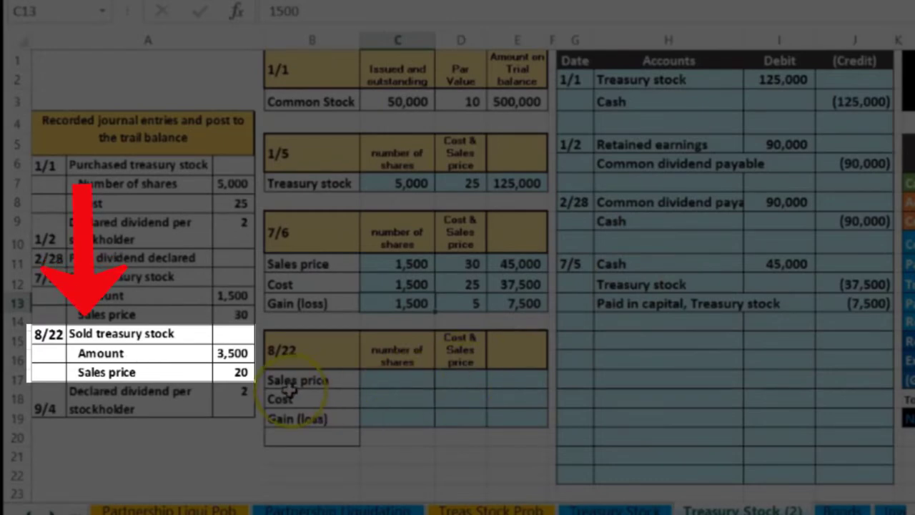
left_click(586, 341)
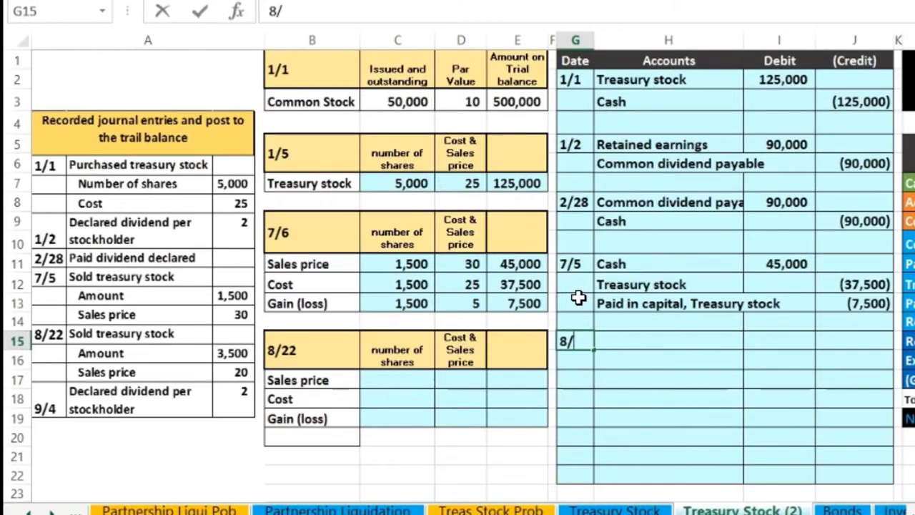
key("Return")
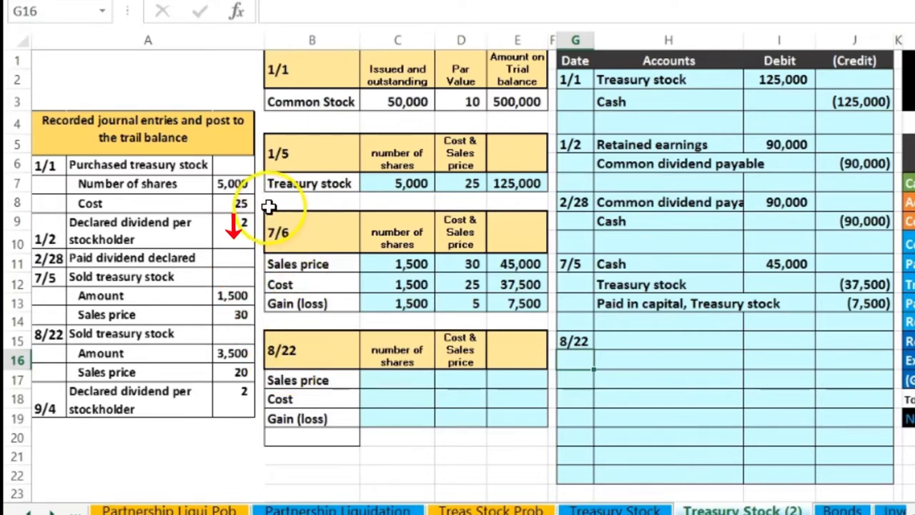
Fill the 8/22 Sales price row: 3,500 shares at 20, totalling 70,000
left_click(381, 379)
type("3500")
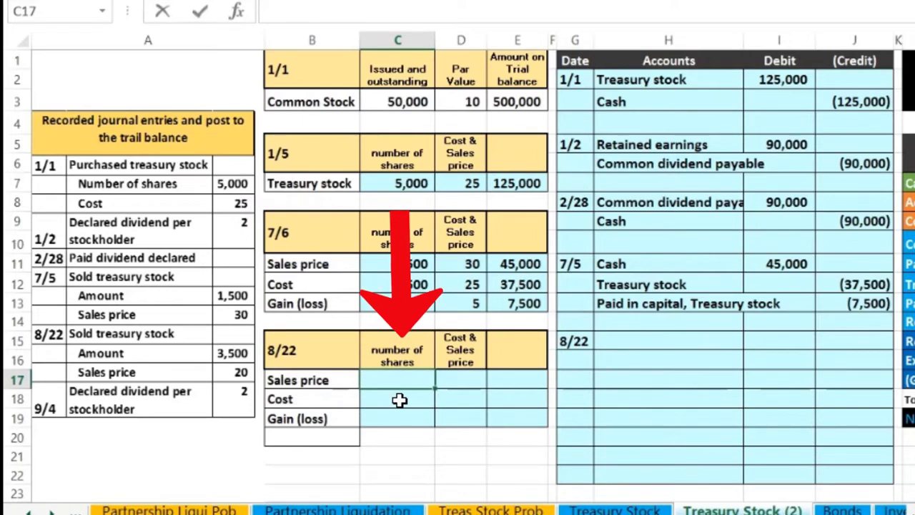
key("Tab")
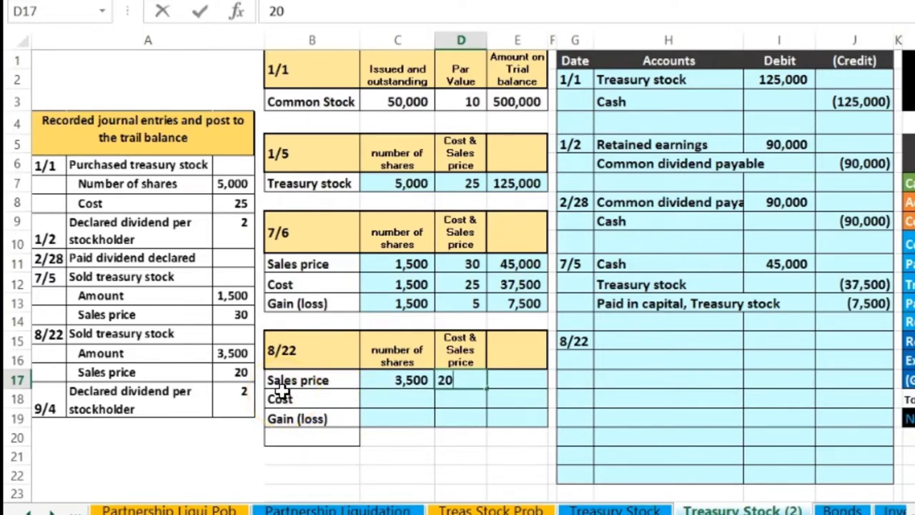
key("Tab")
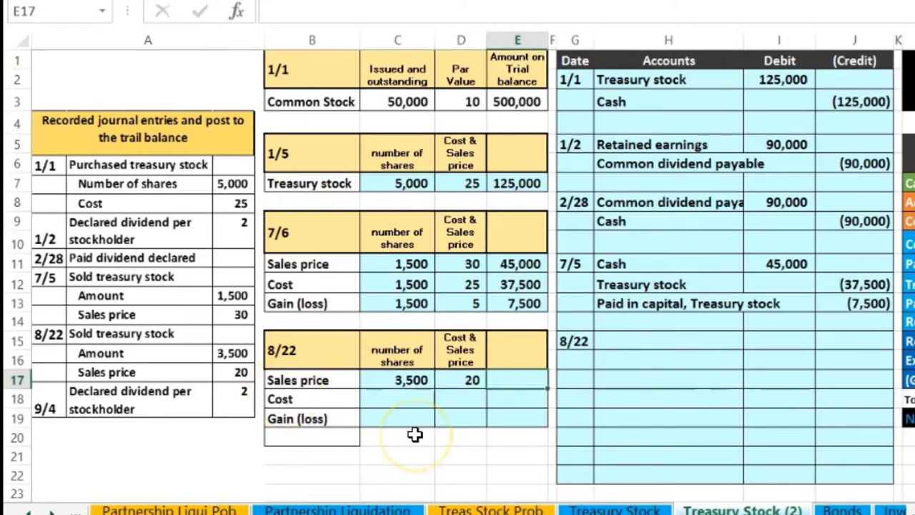
type("=")
left_click(410, 382)
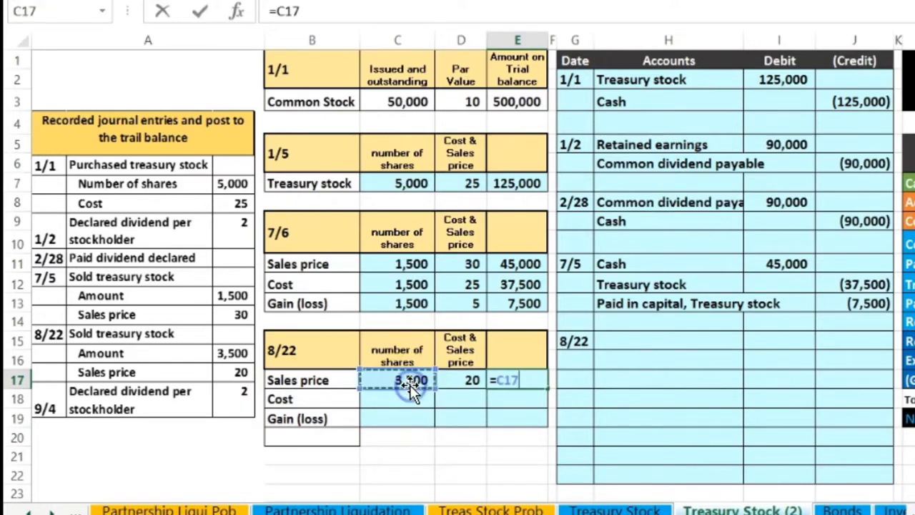
left_click(465, 380)
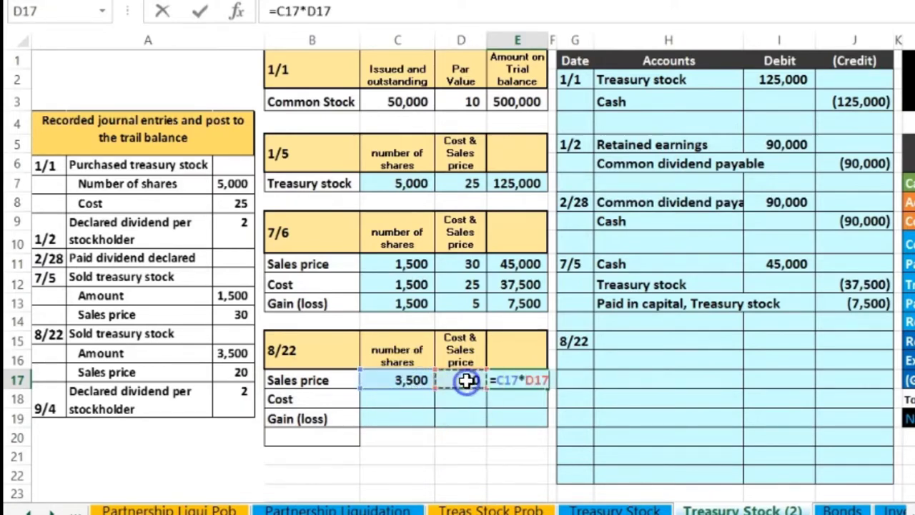
key("Return")
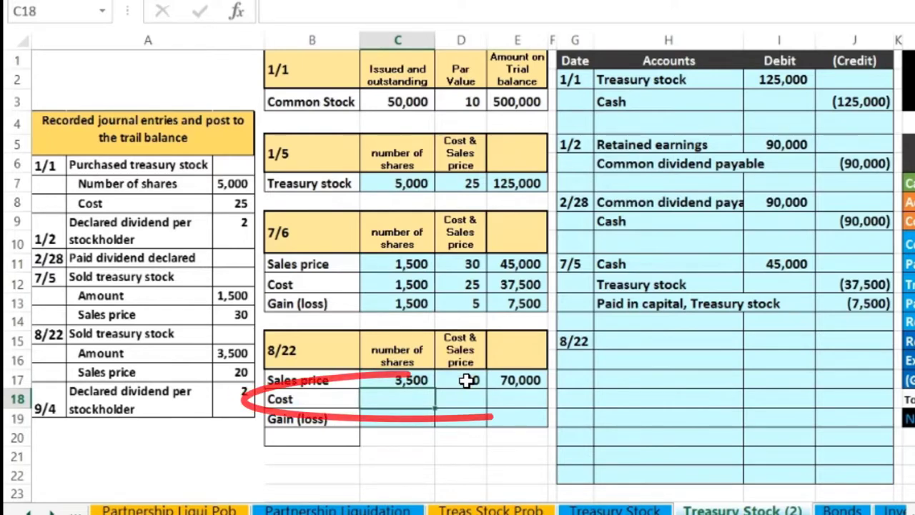
Fill the Cost row: 3,500 shares at 25, computing 87,500 in E18
type("3500")
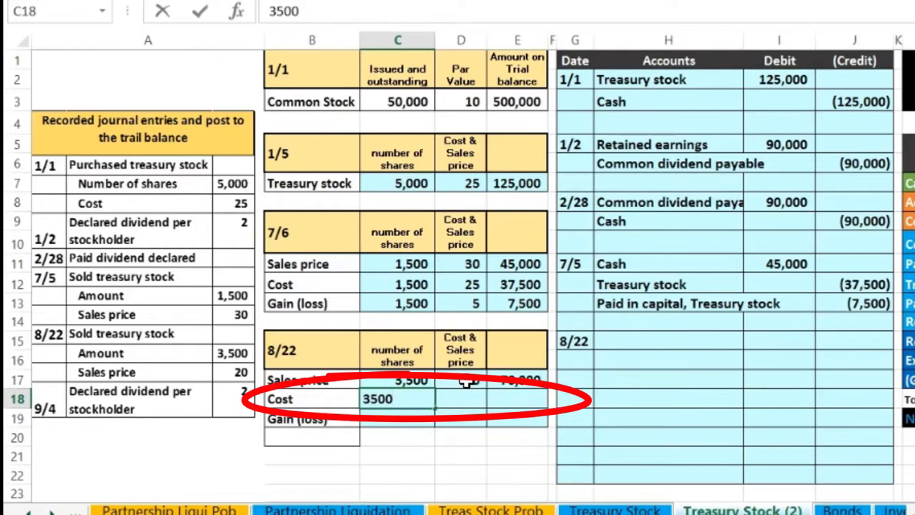
key("Tab")
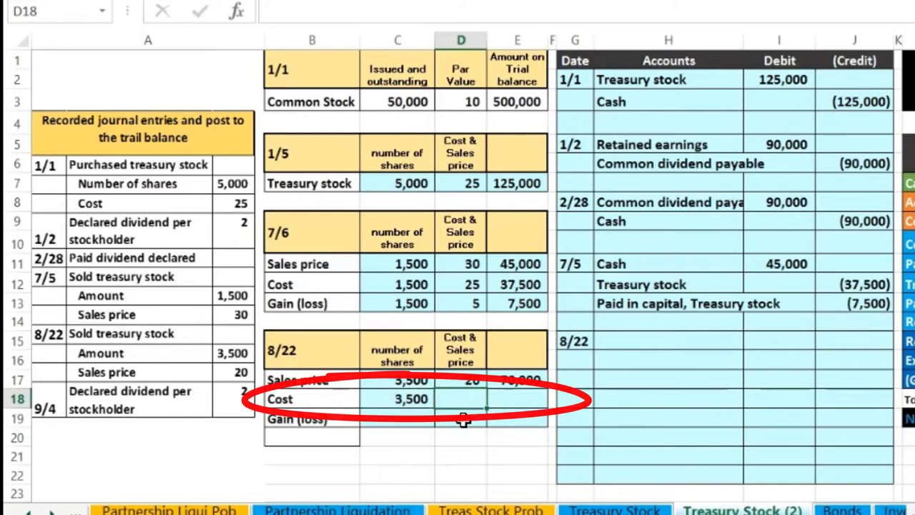
type("25")
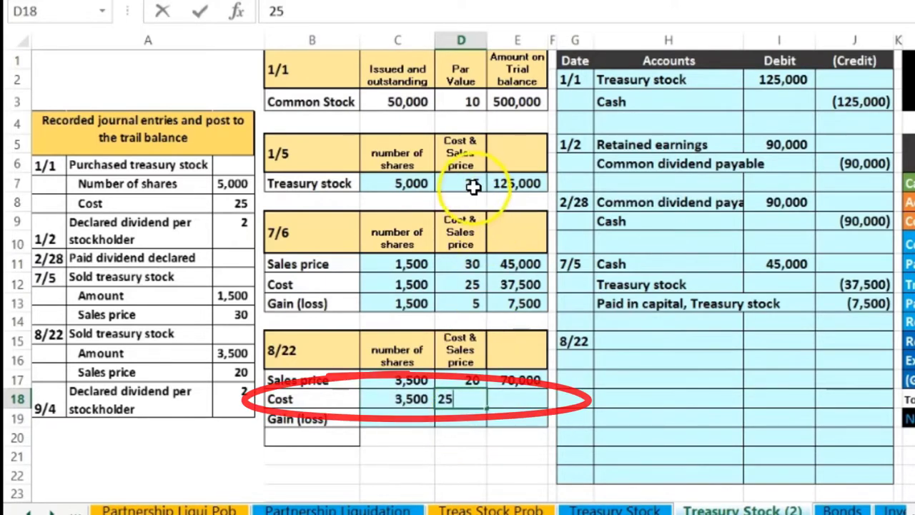
key("Tab")
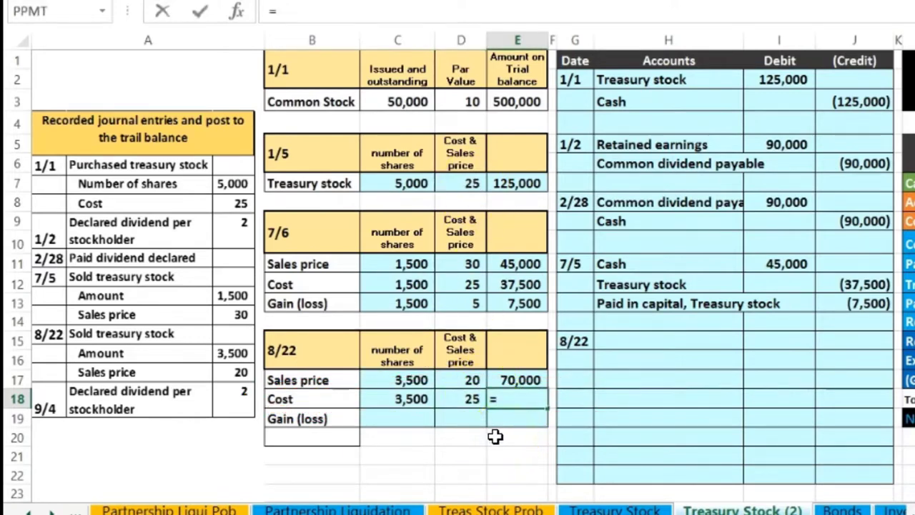
type("=")
left_click(414, 402)
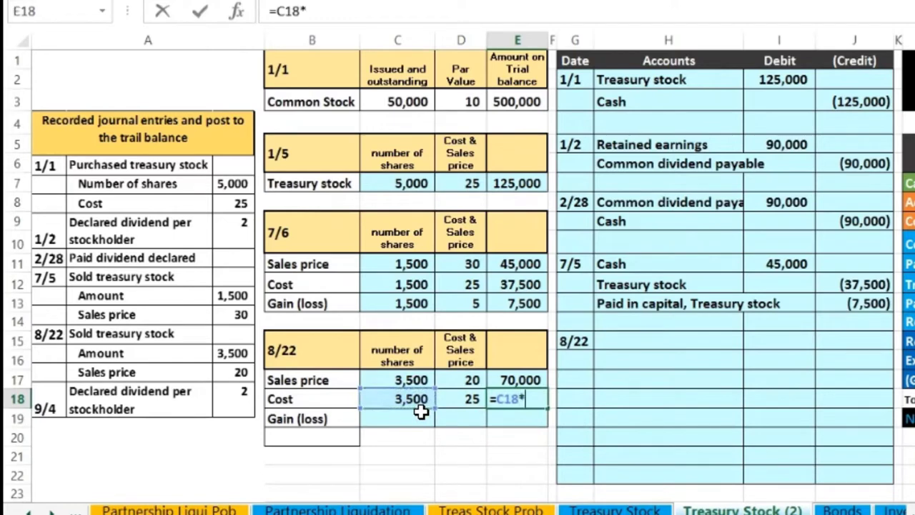
left_click(470, 394)
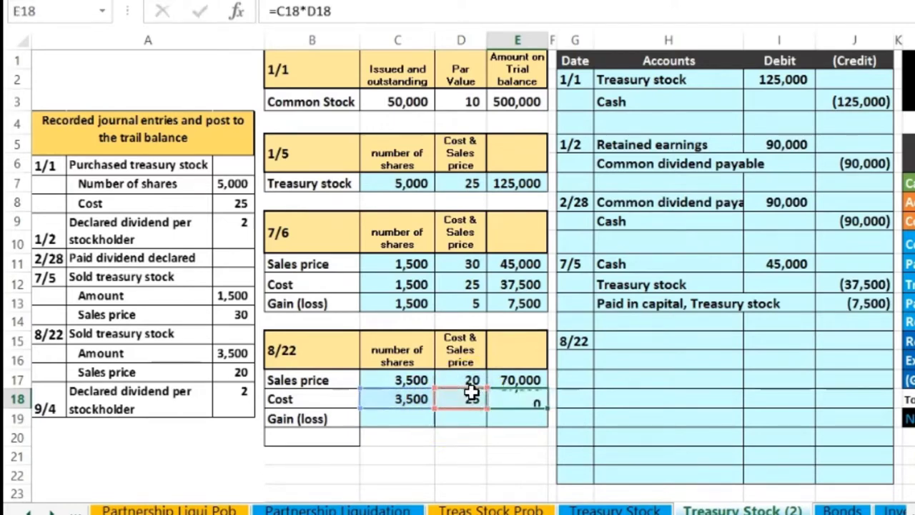
key("Return")
left_click(505, 412)
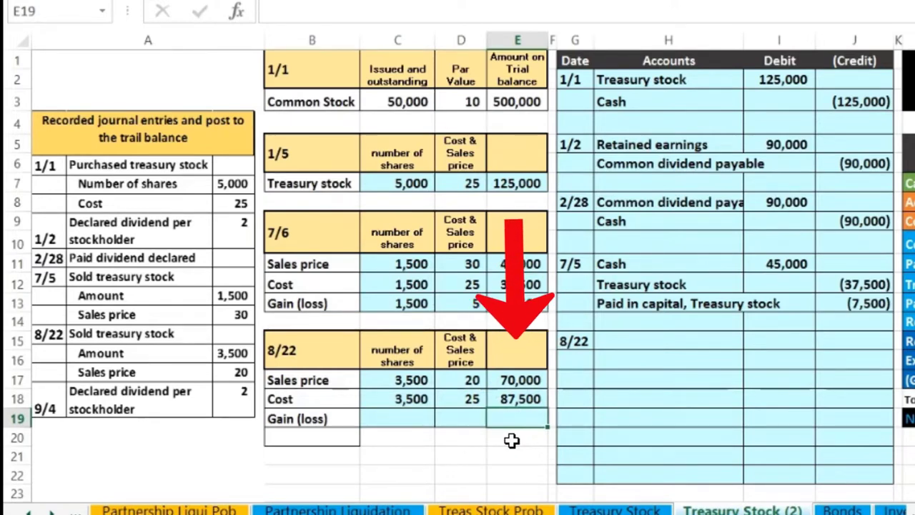
Enter the 8/22 total loss as =E17-E18, giving (17,500)
type("=")
left_click(529, 379)
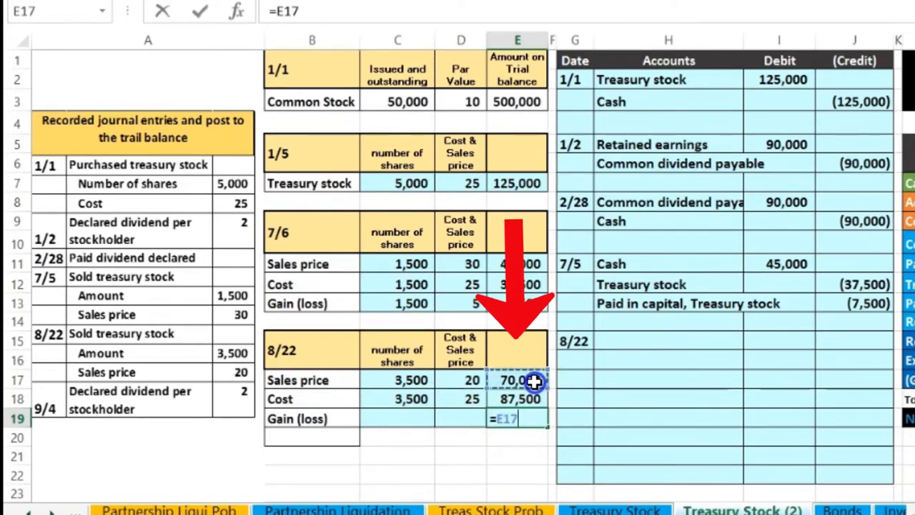
type("-")
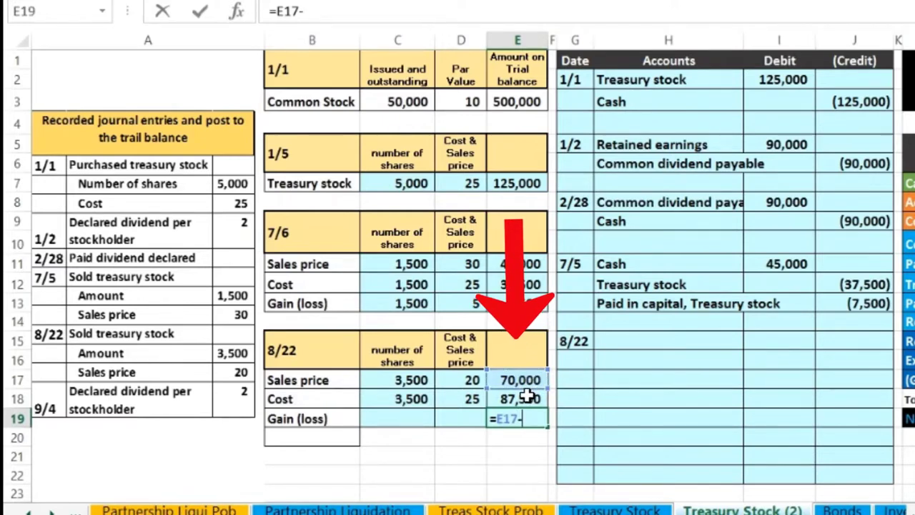
left_click(527, 398)
key("Return")
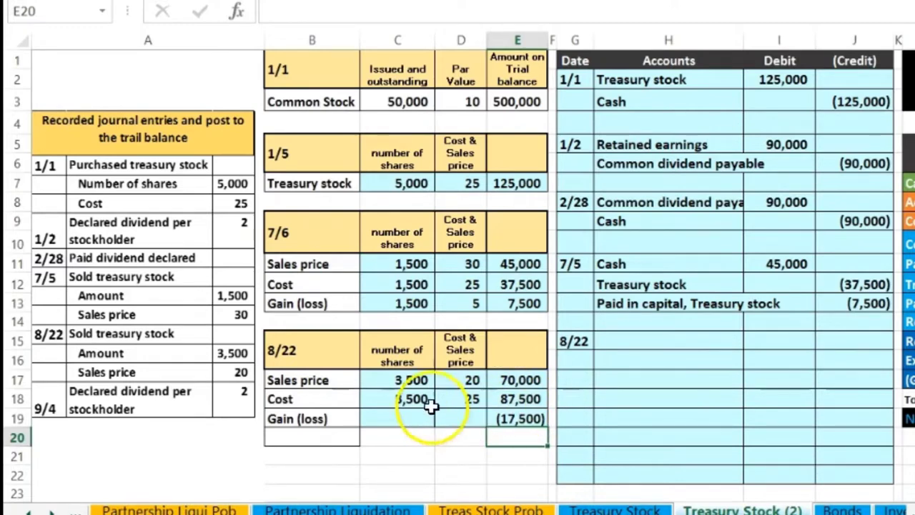
Enter 3,500 shares and the (5) per-share loss (=D17-D18) on the Gain (loss) row
left_click(401, 417)
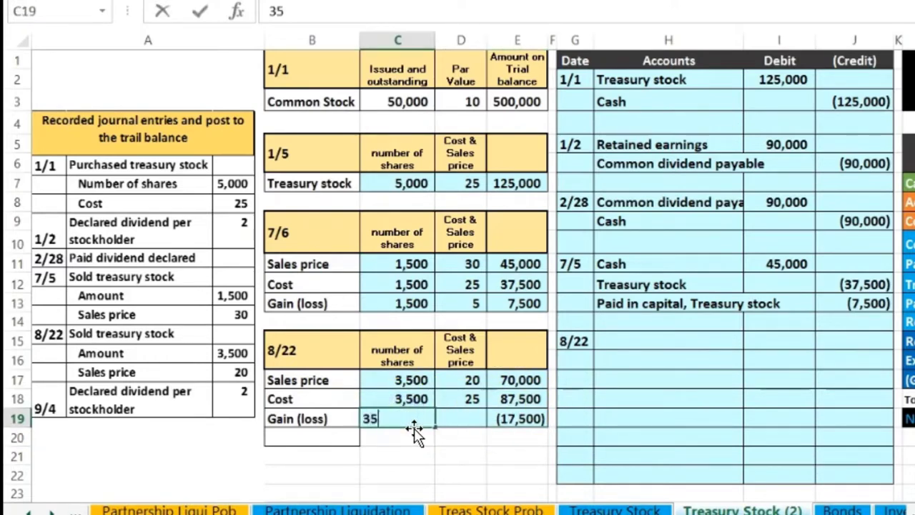
type("3,500")
key("Tab")
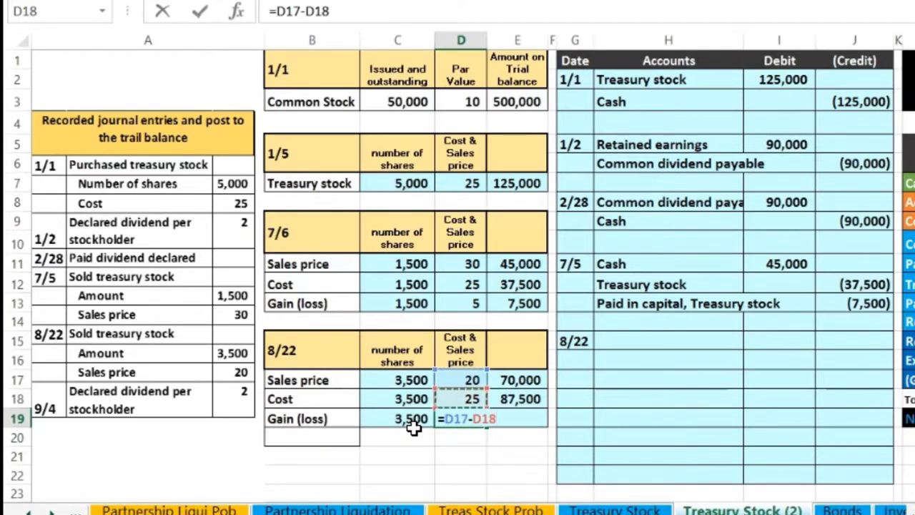
left_click(465, 441)
key("Return")
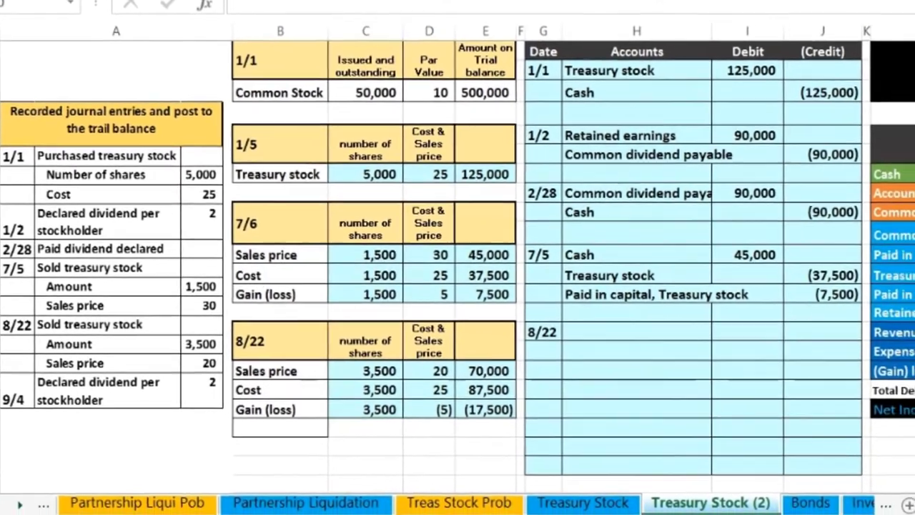
left_click(870, 514)
Check in Calculator that 3,500 × 5 = 17,500, then return to Excel
left_click(808, 500)
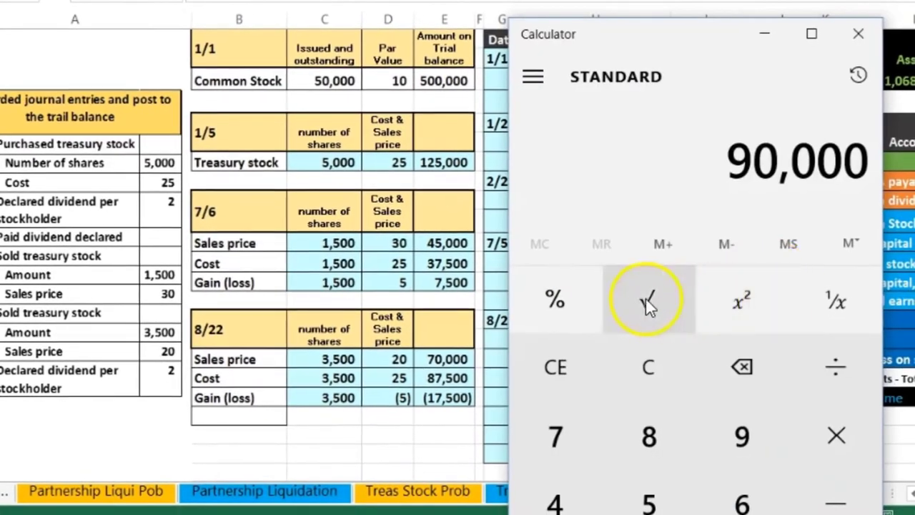
left_click(648, 369)
type("3500")
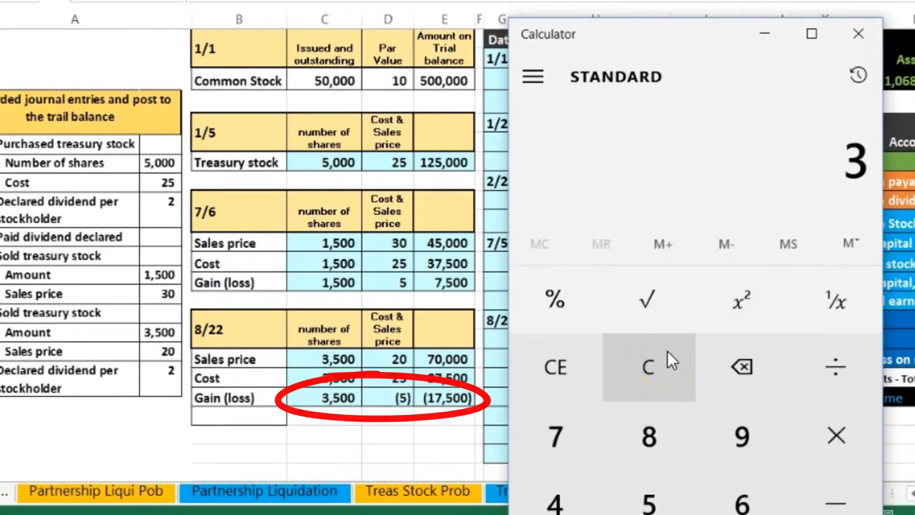
key("asterisk")
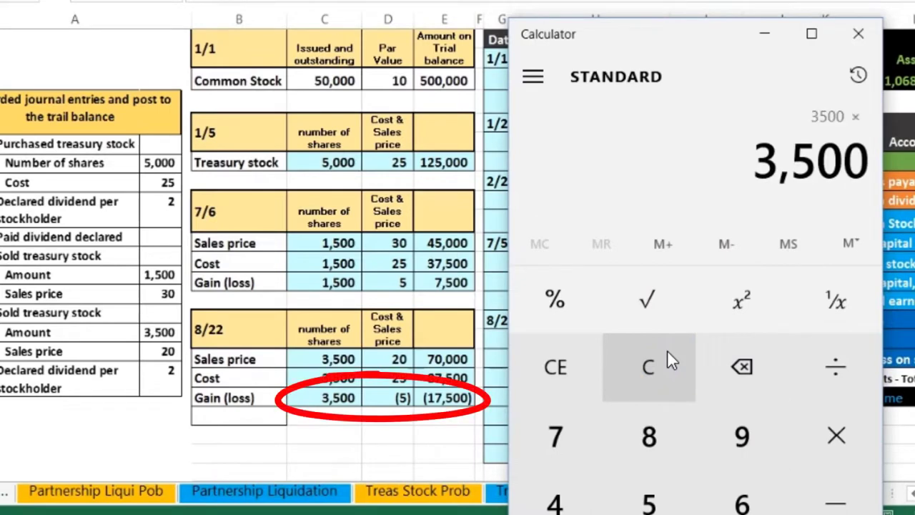
type("5")
key("Return")
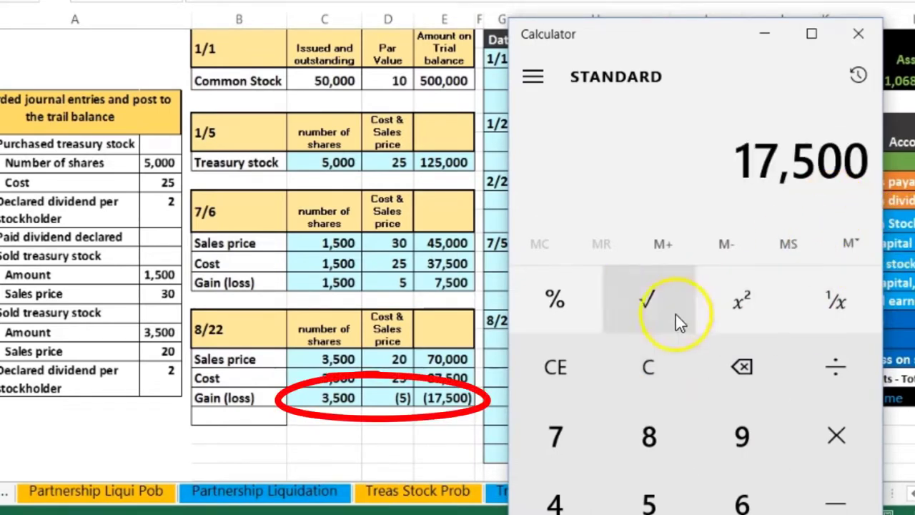
left_click(424, 429)
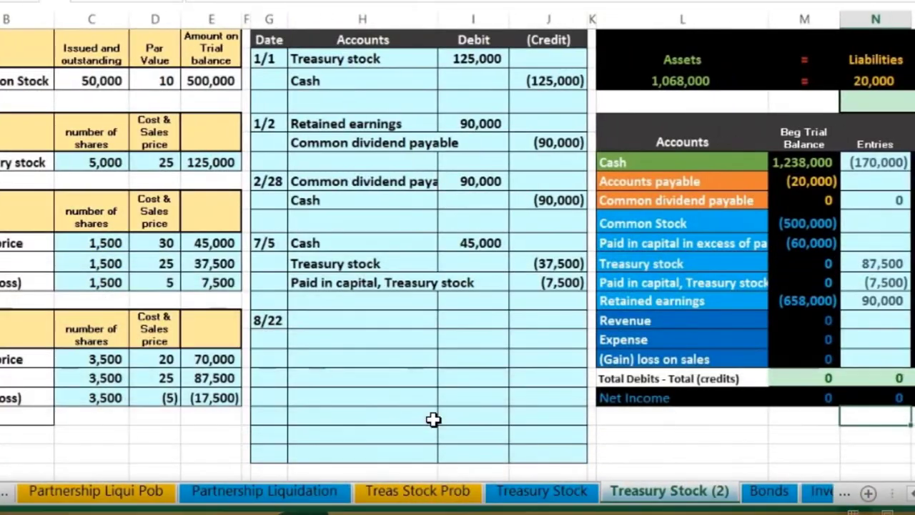
Paste Cash from the trial balance into the 8/22 entry and debit it =3500*20 (70,000)
left_click_drag(645, 162, 901, 163)
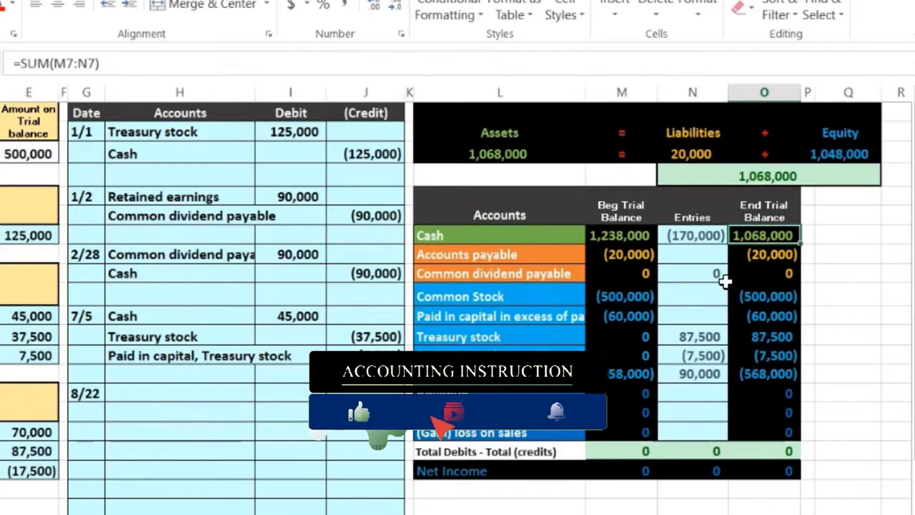
left_click(467, 234)
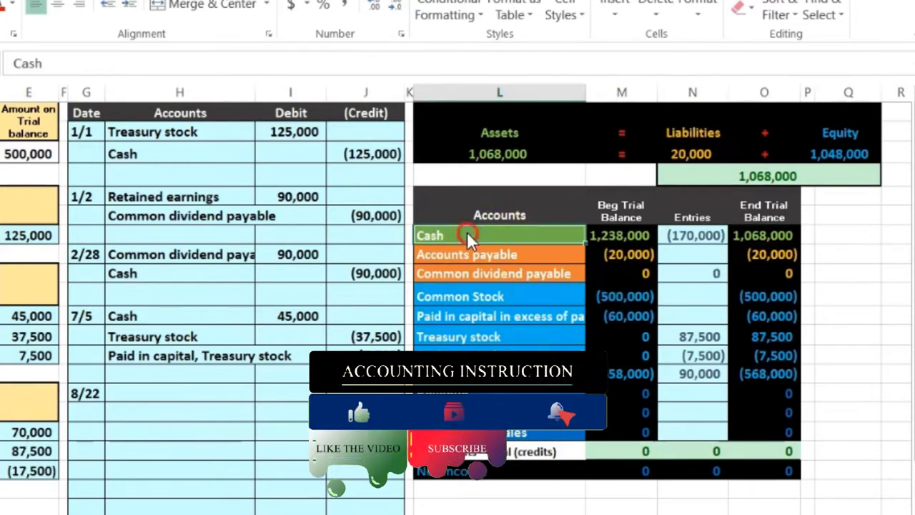
right_click(467, 233)
left_click(500, 228)
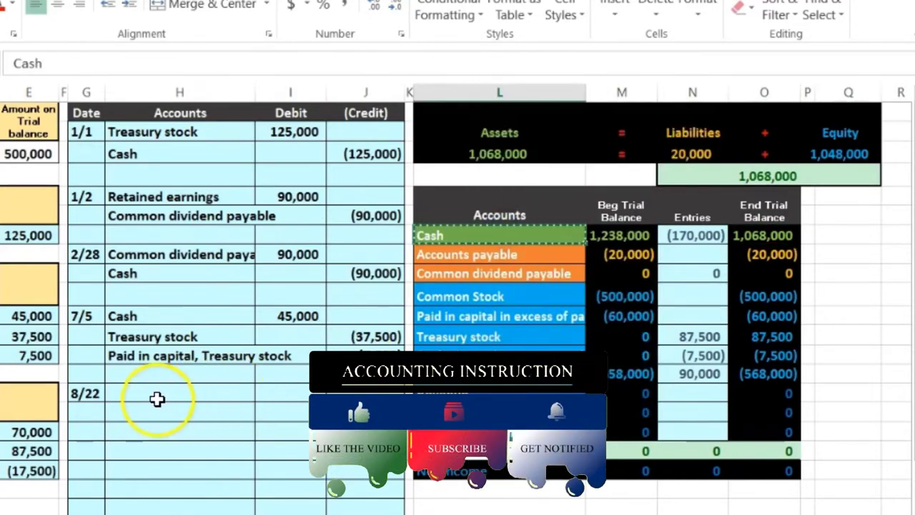
left_click(158, 399)
right_click(157, 397)
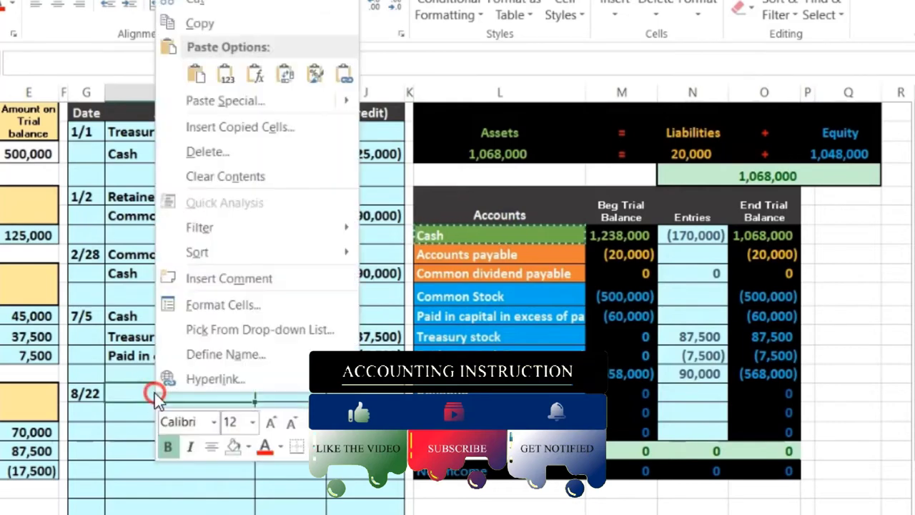
left_click(226, 74)
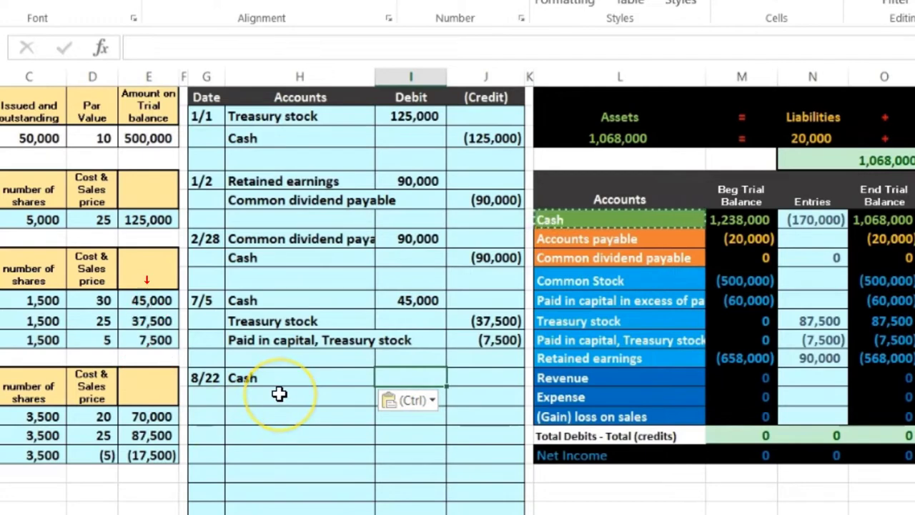
type("=3500*20")
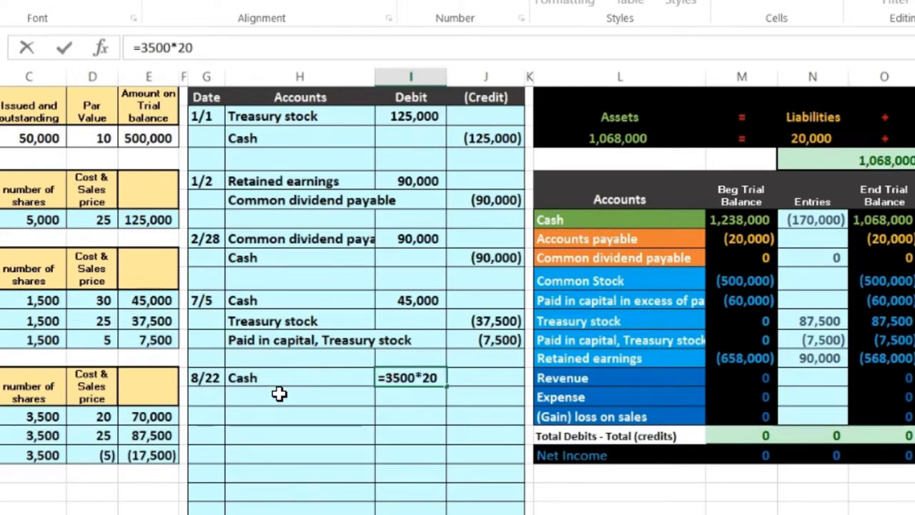
key("Return")
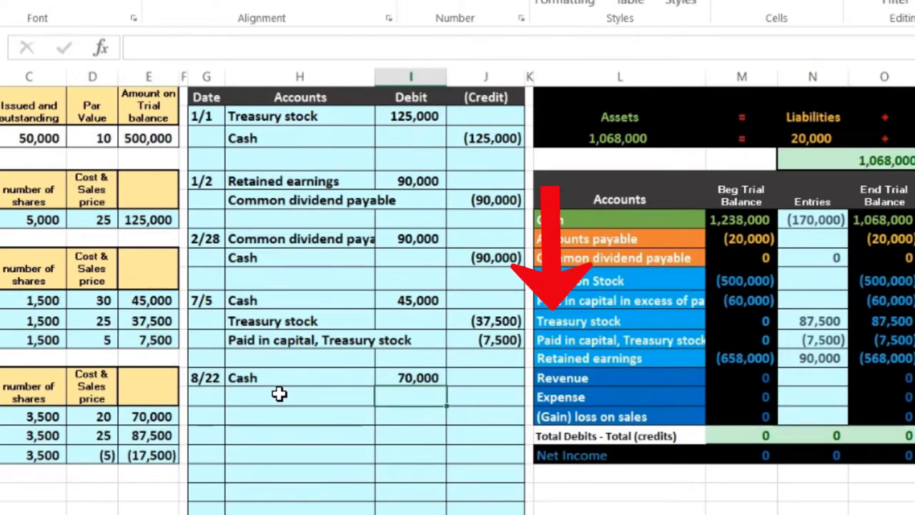
left_click(628, 325)
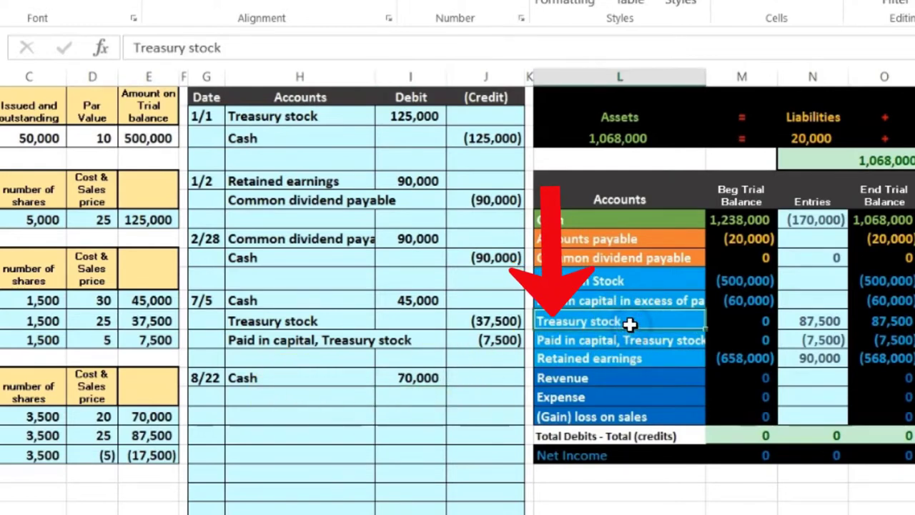
left_click(872, 323)
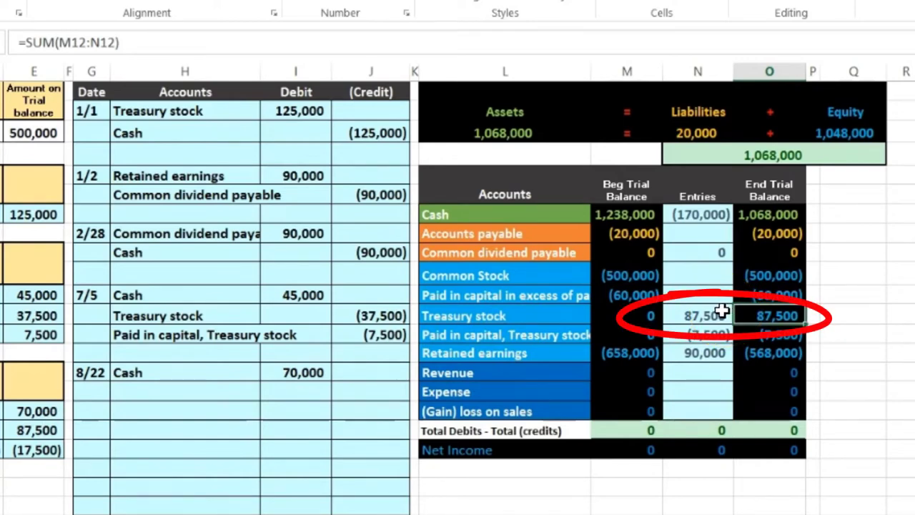
Paste the Treasury stock account name on the line below the 8/22 Cash debit
left_click(520, 315)
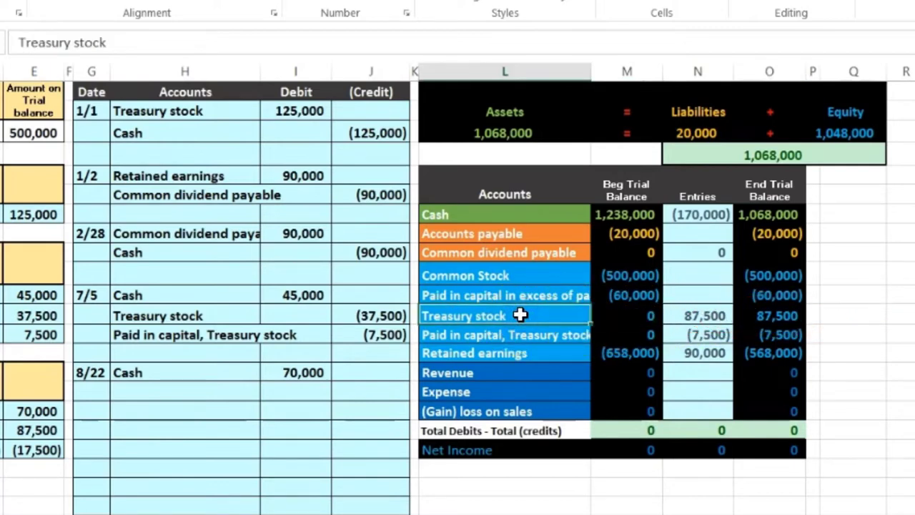
right_click(519, 315)
key("c")
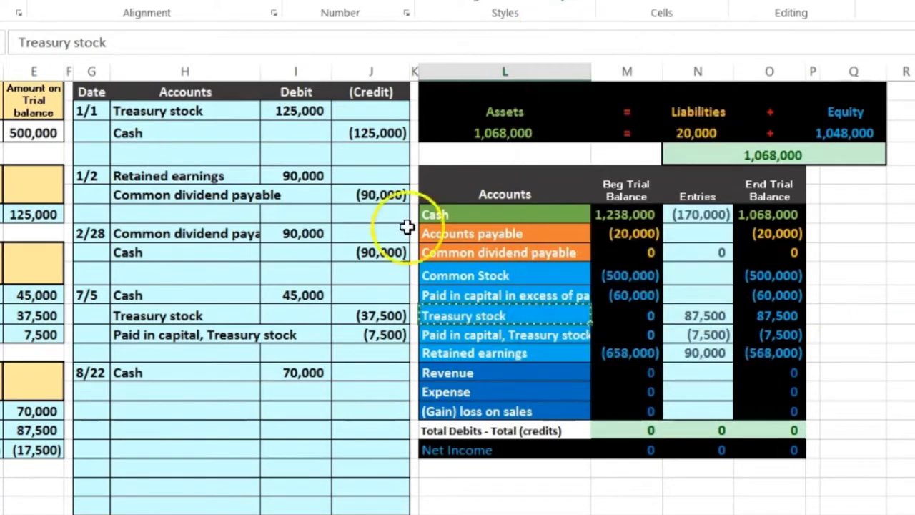
right_click(191, 391)
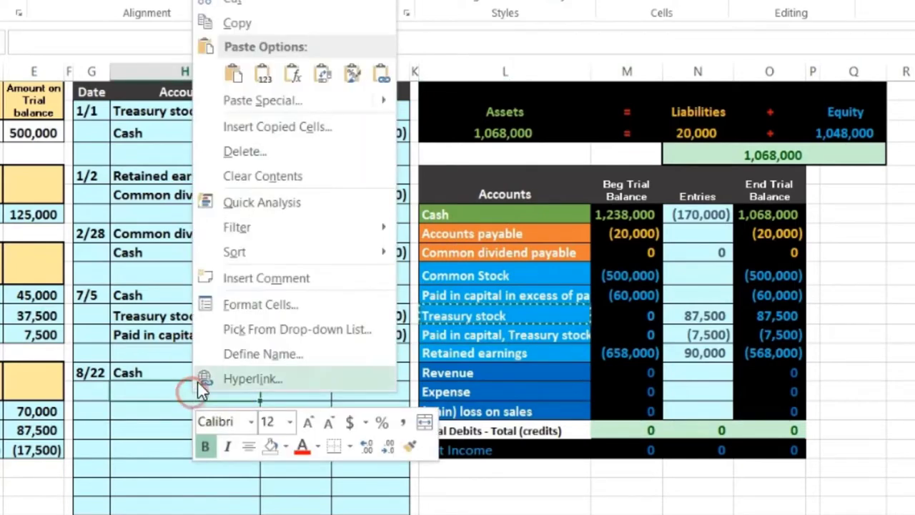
left_click(254, 68)
Credit Treasury stock -3500*25 (87,500) and review the 5,000, 1,500 and 3,500 share counts
left_click(358, 388)
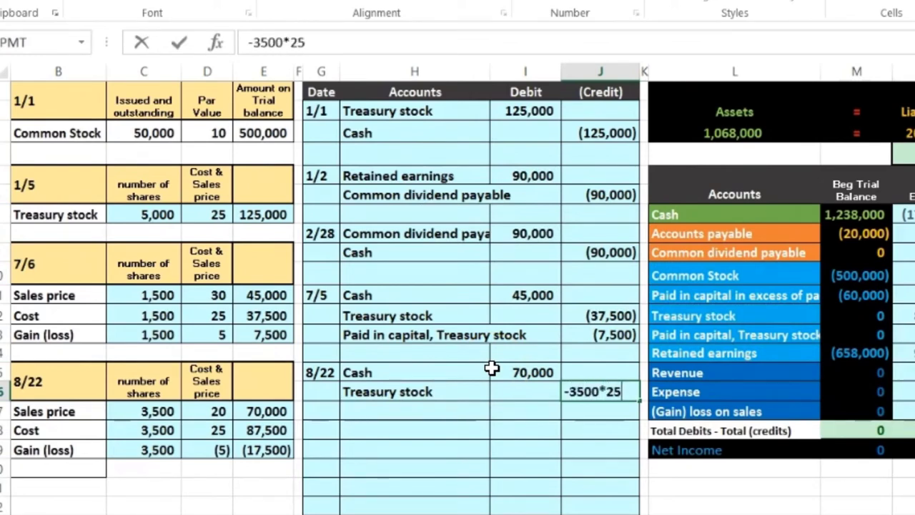
key("Return")
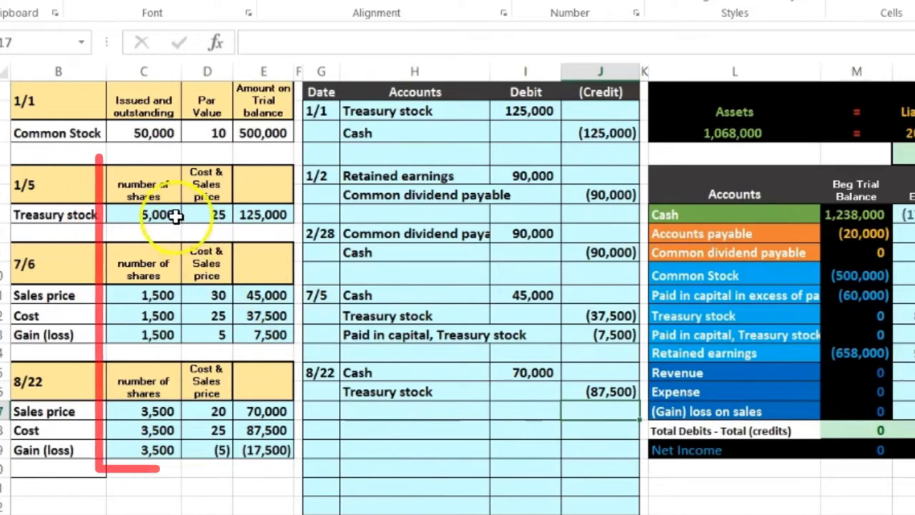
left_click(176, 213)
left_click(153, 295)
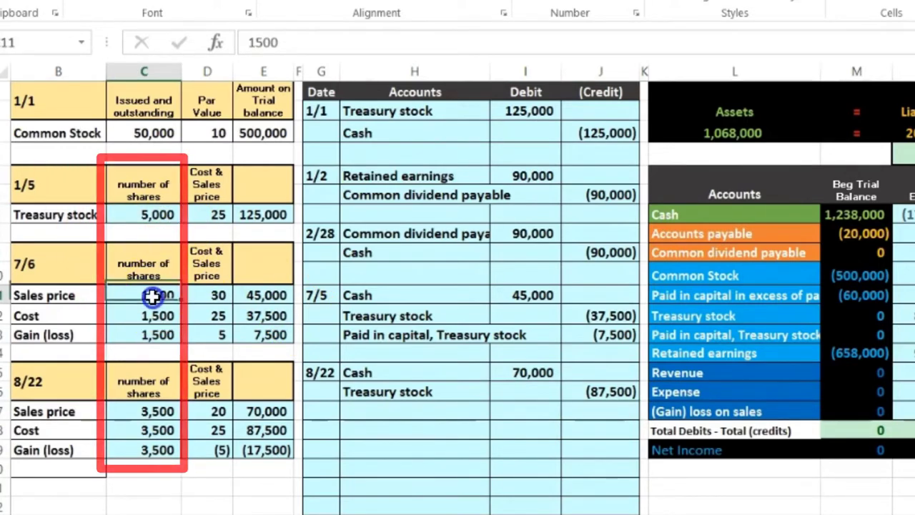
left_click(153, 407)
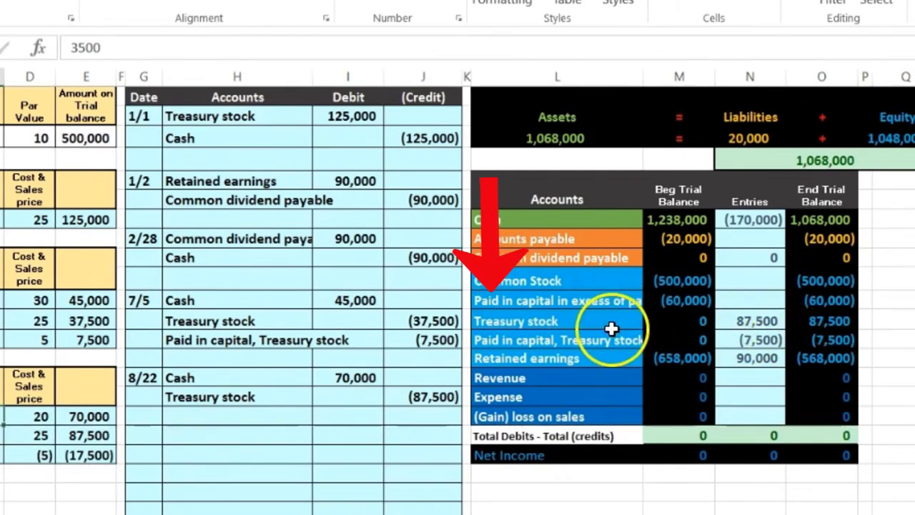
left_click(588, 321)
left_click_drag(588, 321, 792, 319)
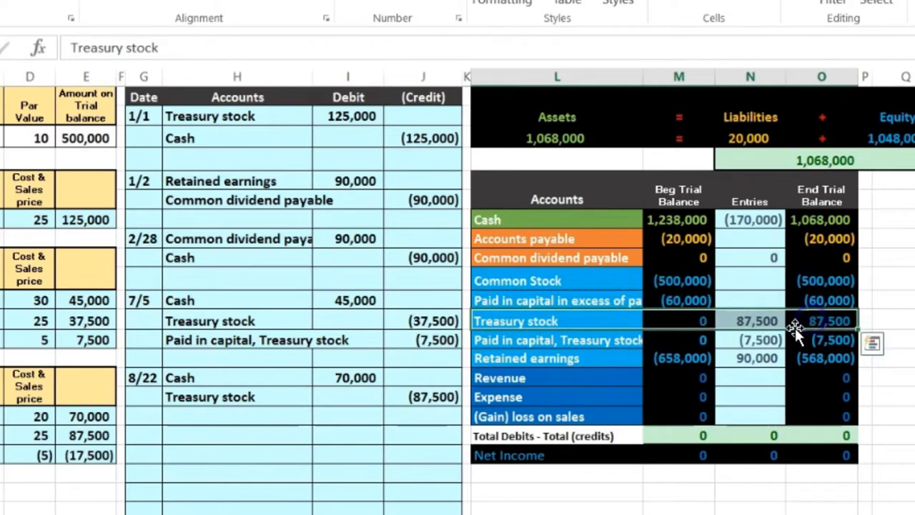
left_click(617, 343)
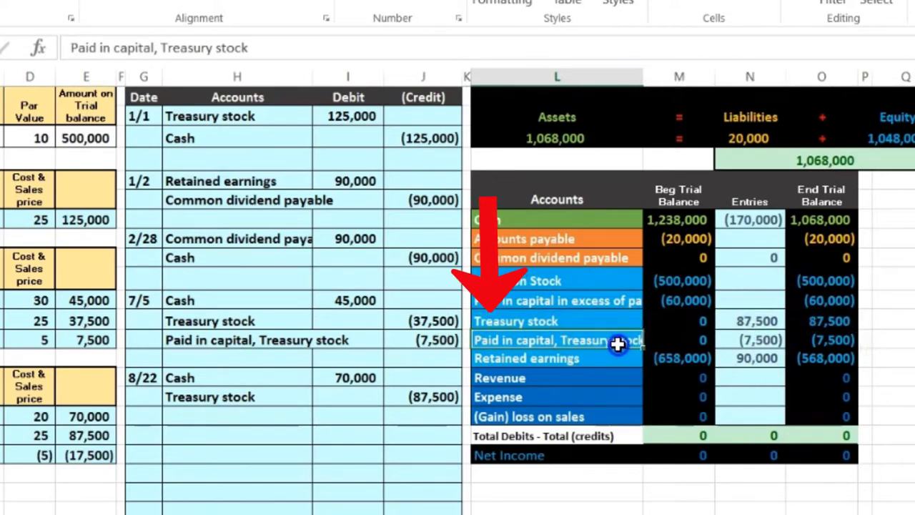
left_click_drag(617, 343, 799, 341)
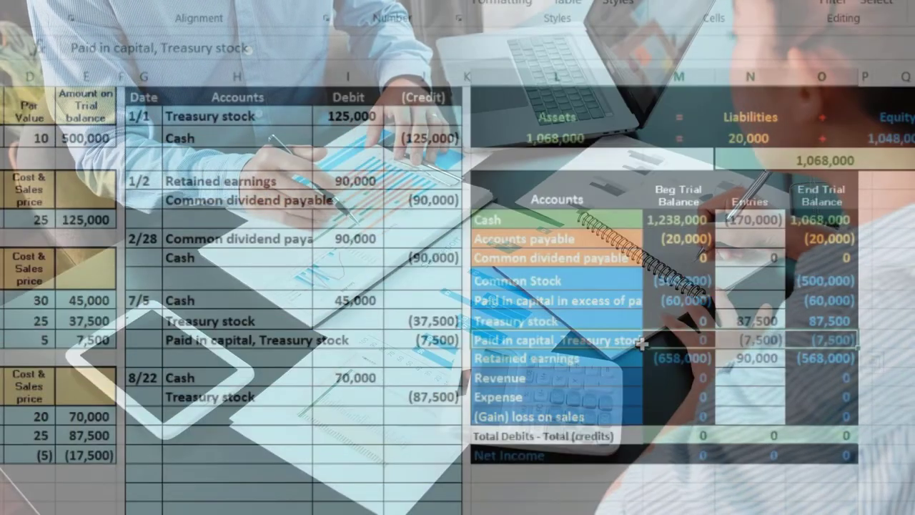
left_click(805, 339)
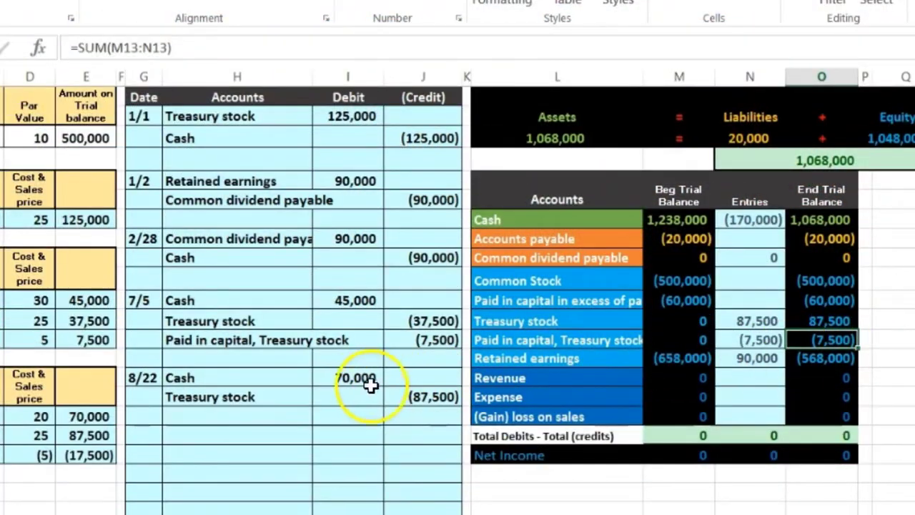
left_click_drag(370, 385, 404, 401)
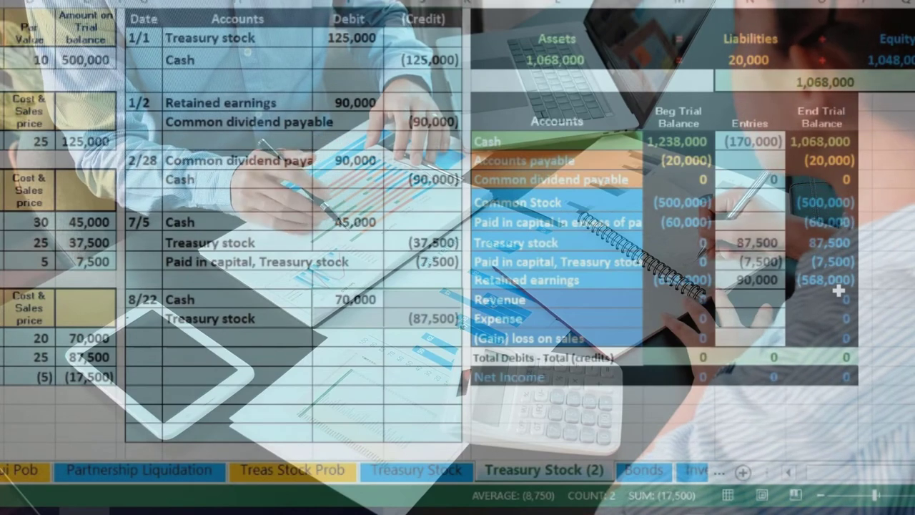
left_click(838, 263)
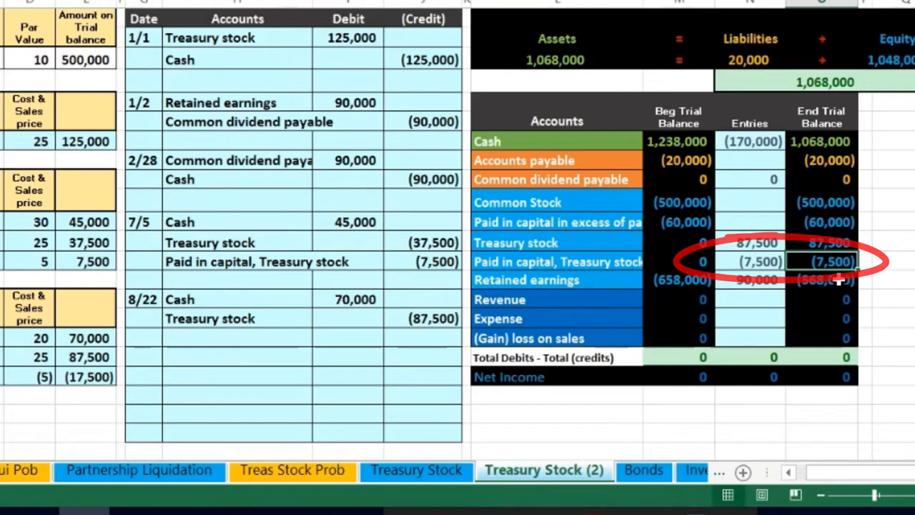
Add Paid in capital, Treasury stock as a third 8/22 line with a 7,500 debit
left_click(591, 261)
right_click(590, 261)
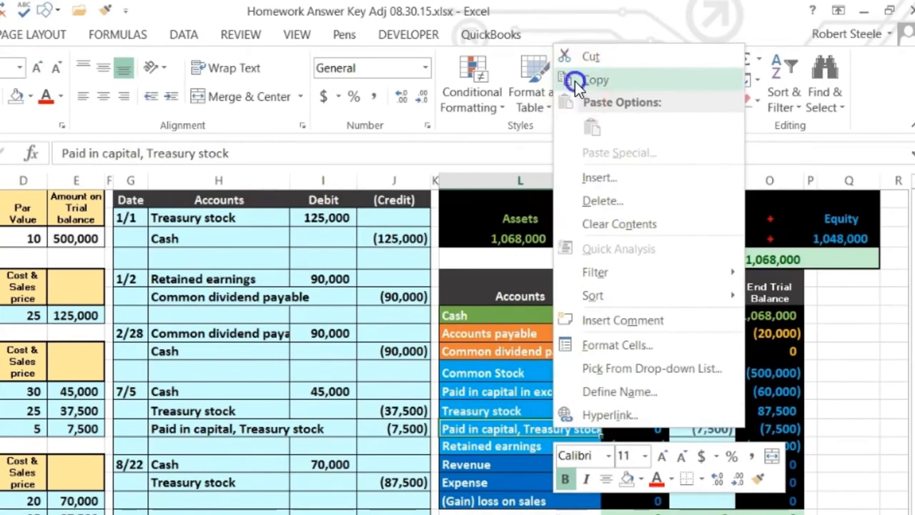
left_click(575, 81)
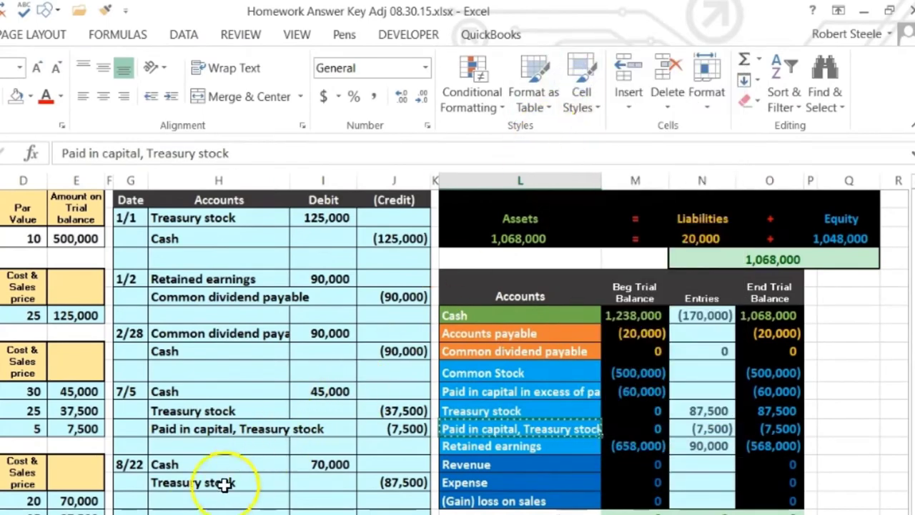
left_click(198, 500)
right_click(198, 500)
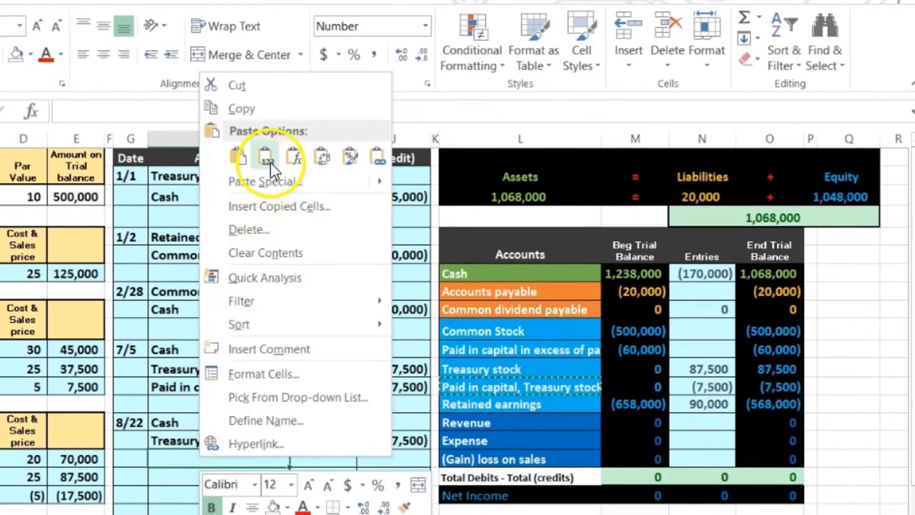
left_click(268, 203)
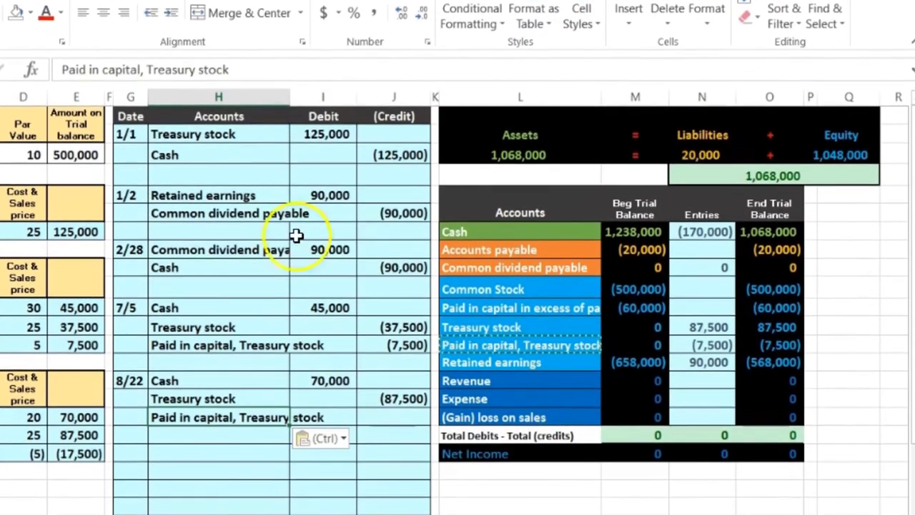
left_click(320, 414)
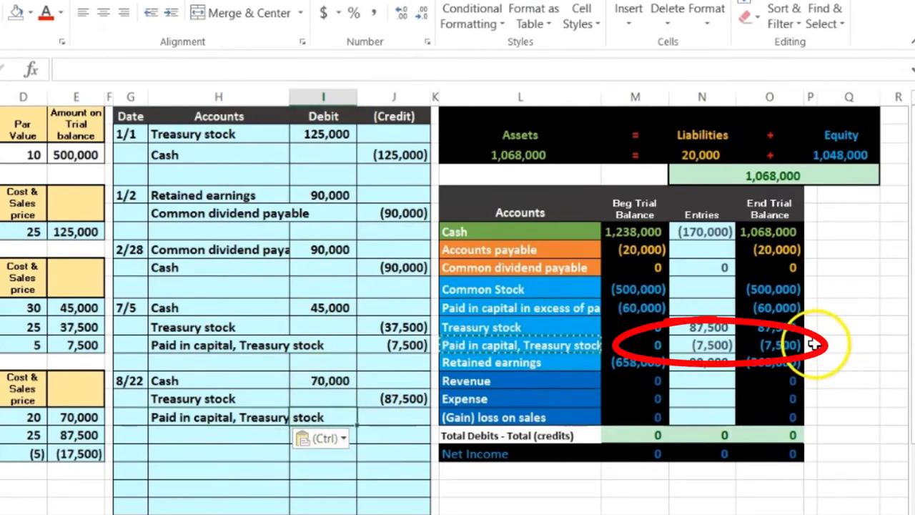
type("7500")
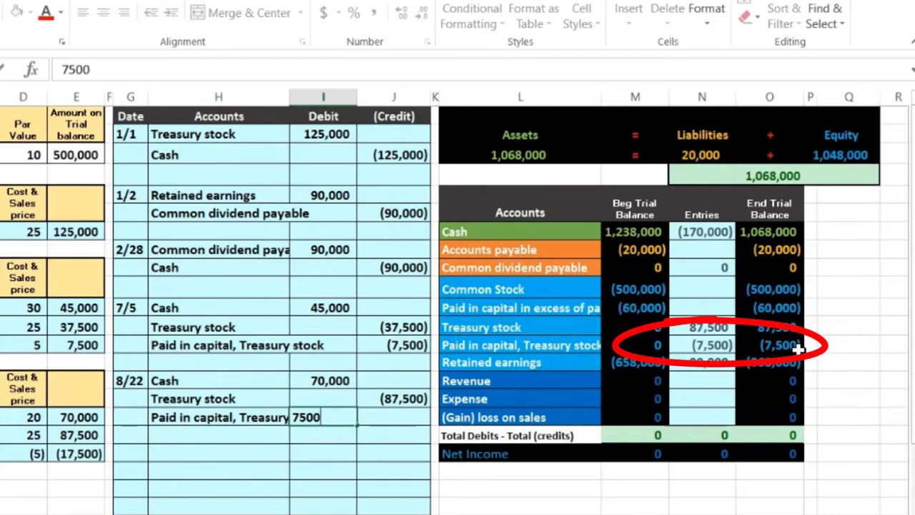
key("Return")
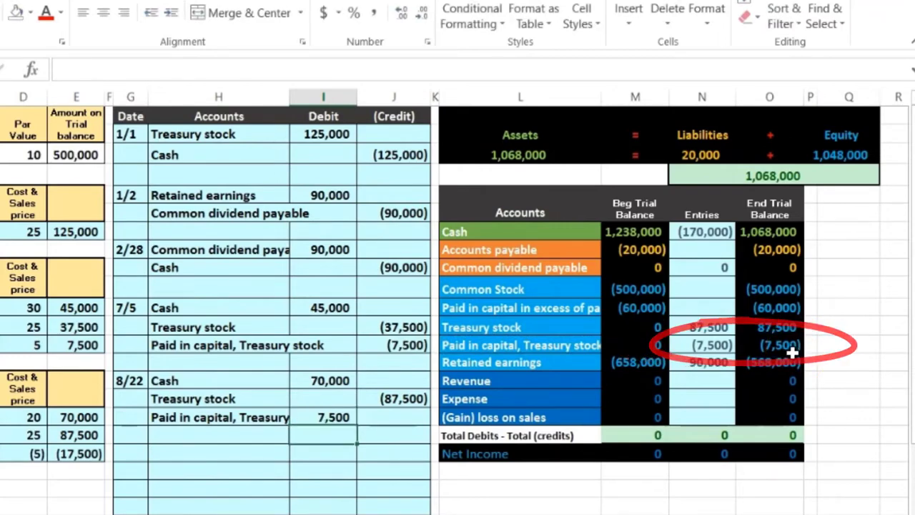
left_click_drag(324, 381, 383, 420)
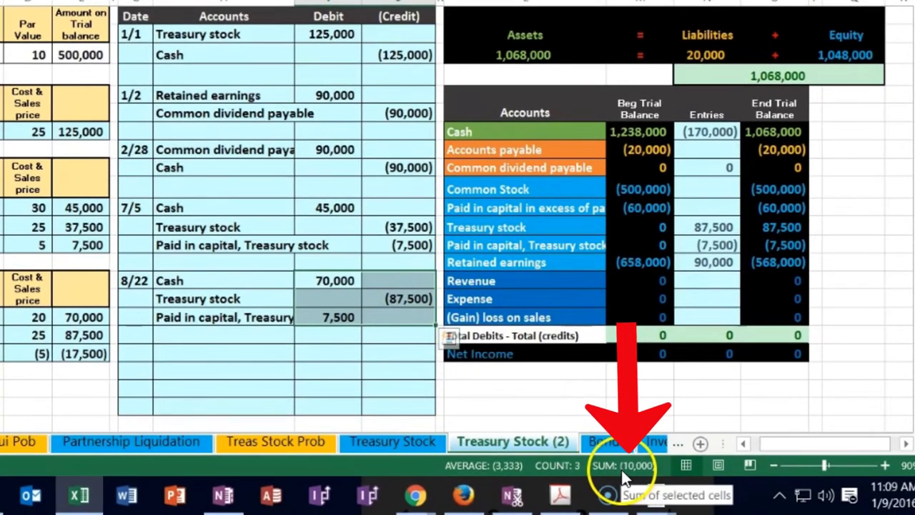
Enter a negative SUM of the 8/22 amounts below 7,500, giving the 10,000 balancing debit
left_click_drag(341, 282, 338, 318)
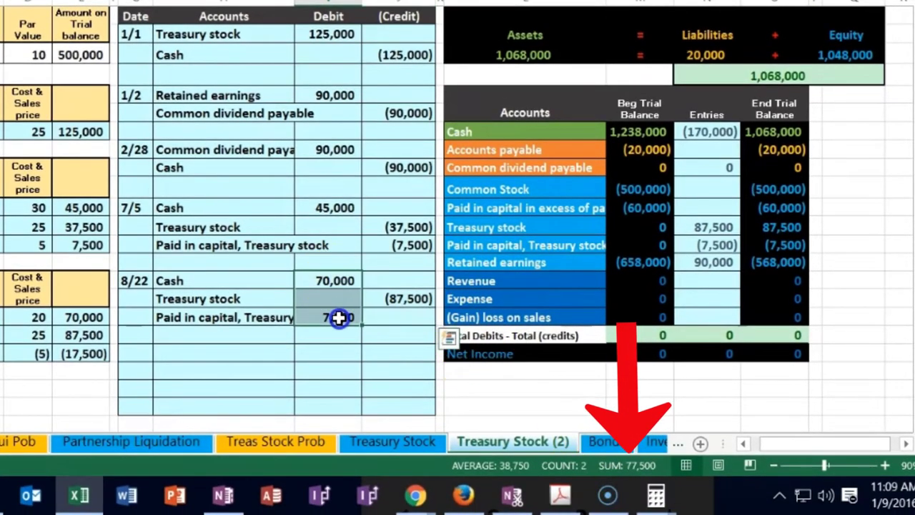
left_click(409, 300)
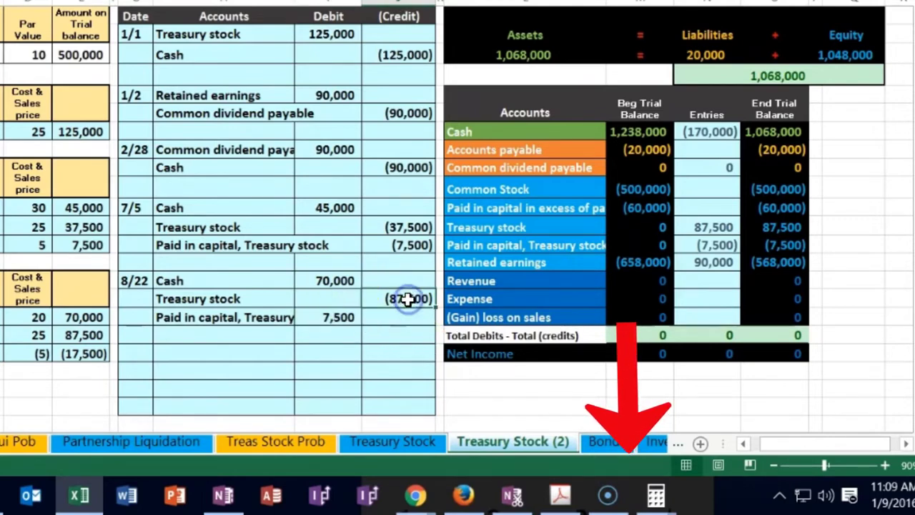
left_click_drag(342, 283, 371, 323)
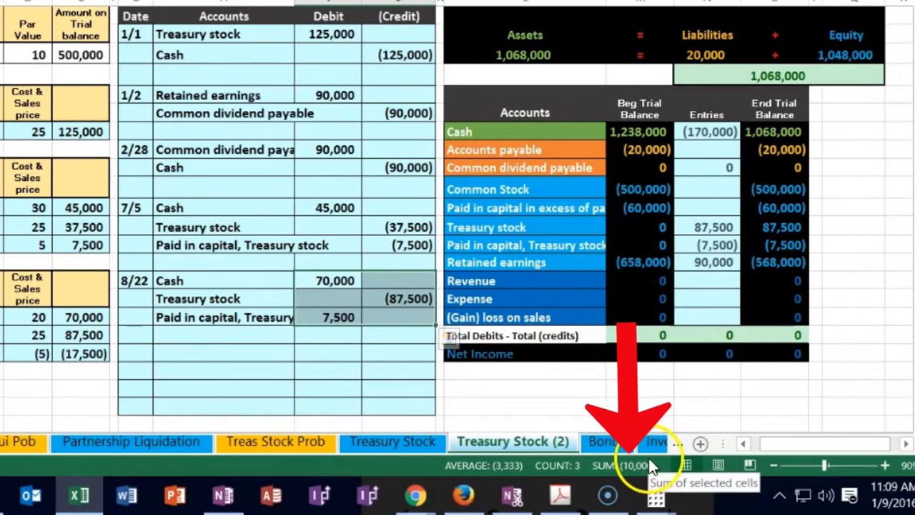
left_click(336, 334)
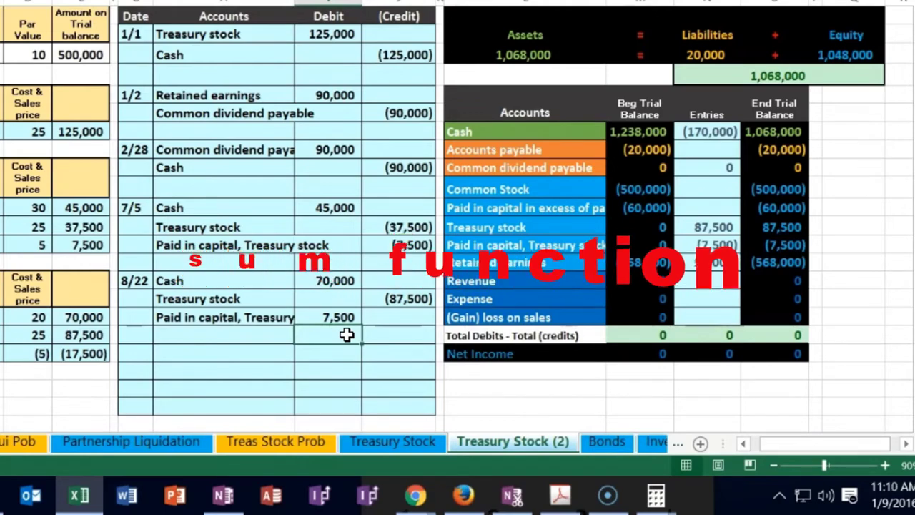
type("=sum(")
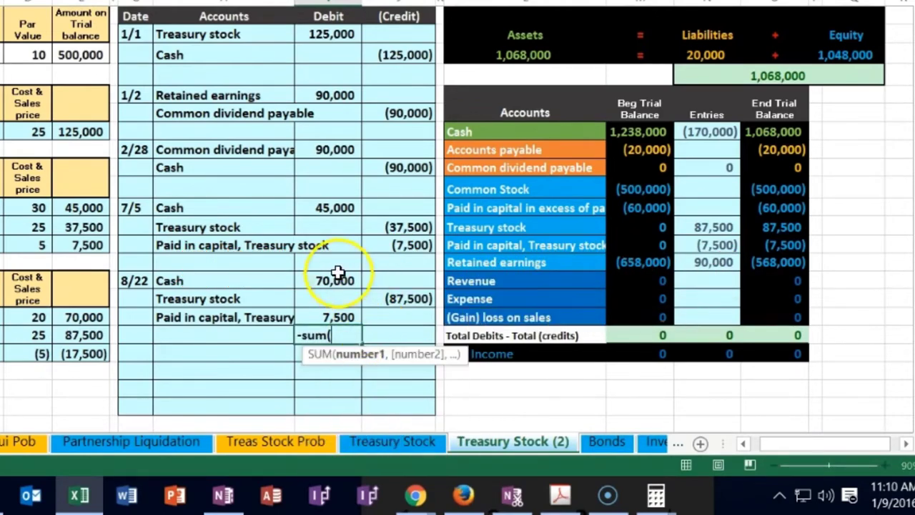
left_click_drag(338, 272, 385, 311)
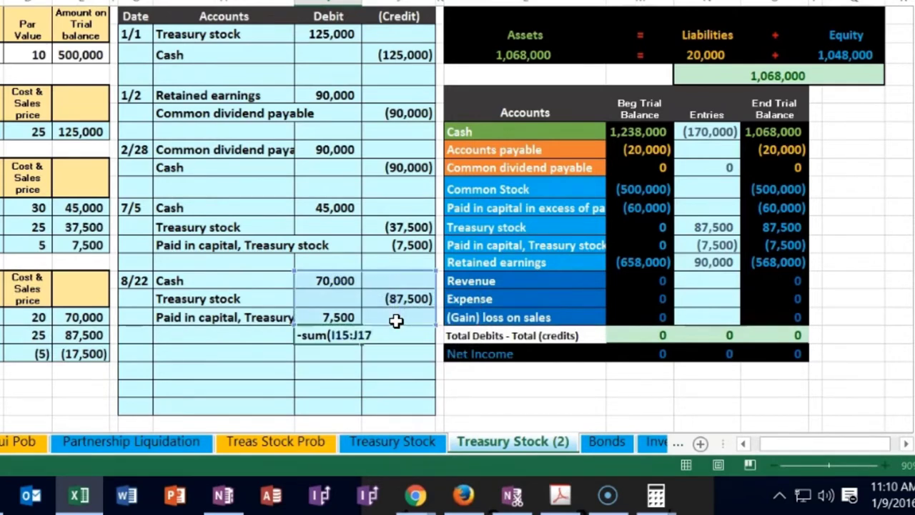
key("Return")
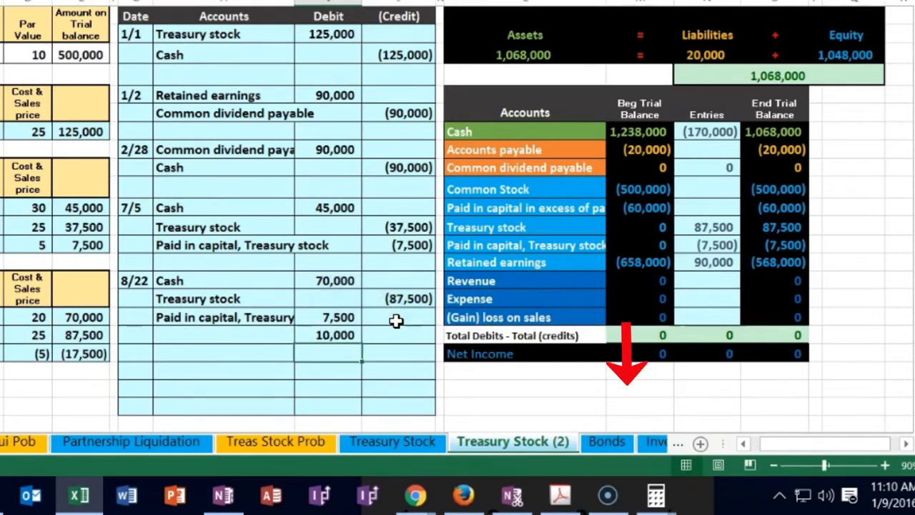
left_click_drag(303, 280, 317, 333)
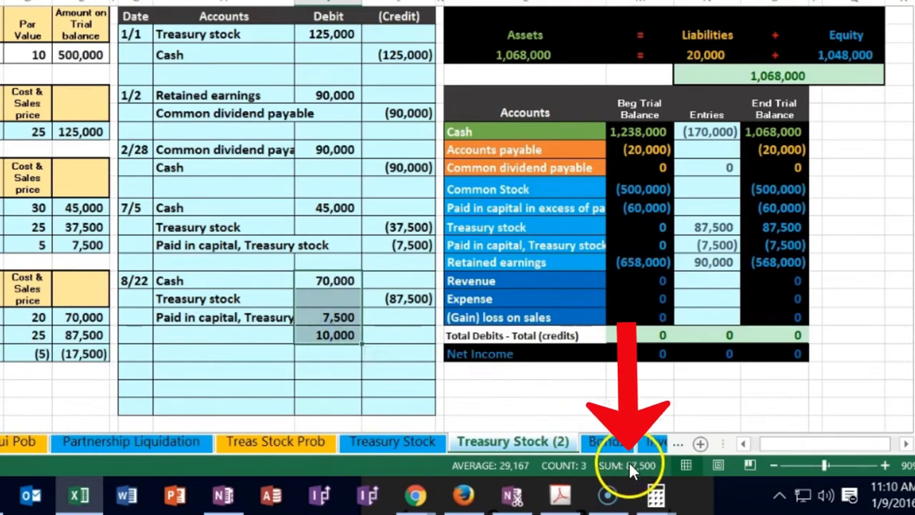
left_click_drag(333, 280, 401, 333)
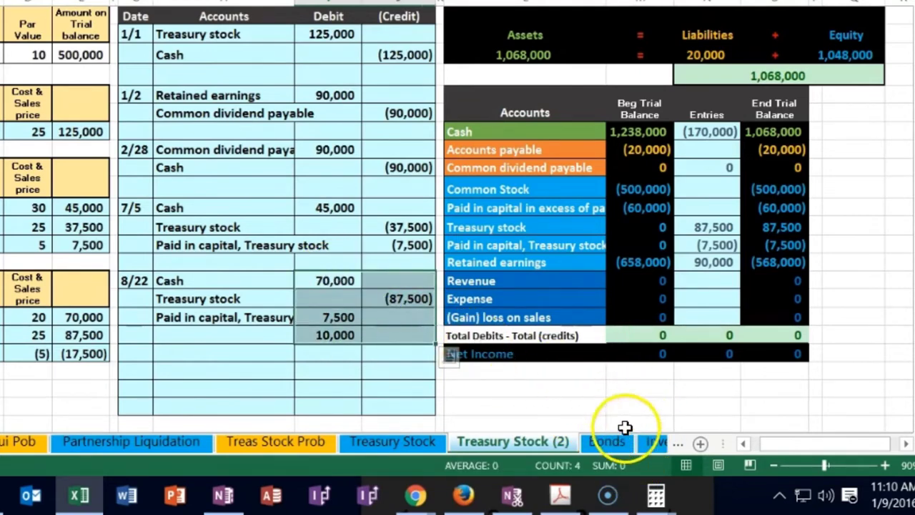
left_click(333, 334)
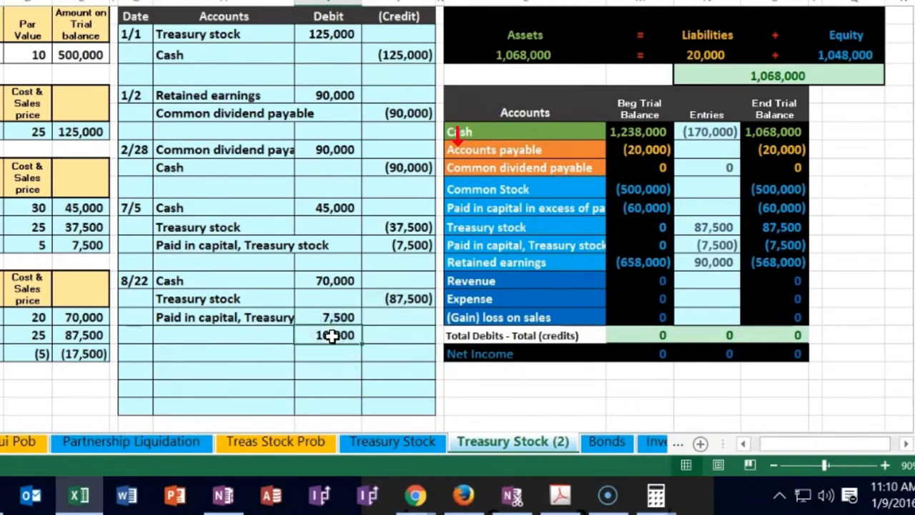
Paste Retained earnings as the account name beside the 10,000 debit
left_click(556, 264)
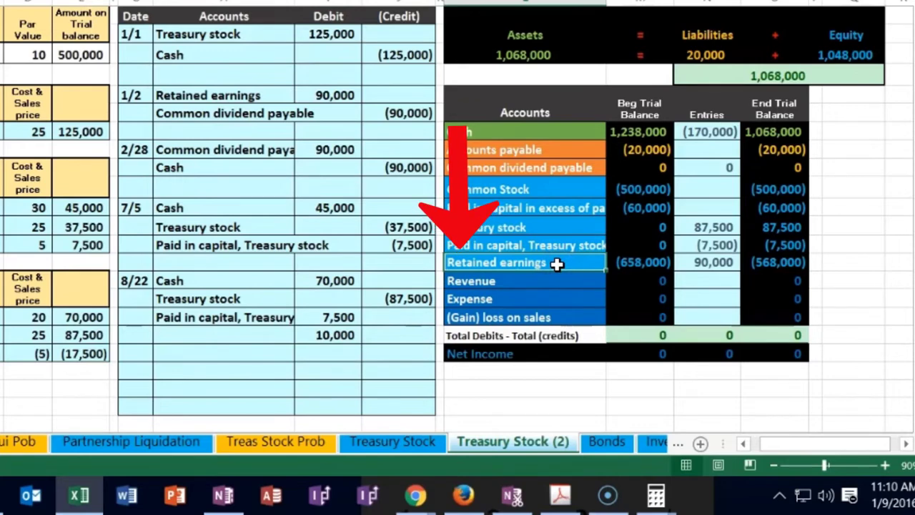
right_click(556, 264)
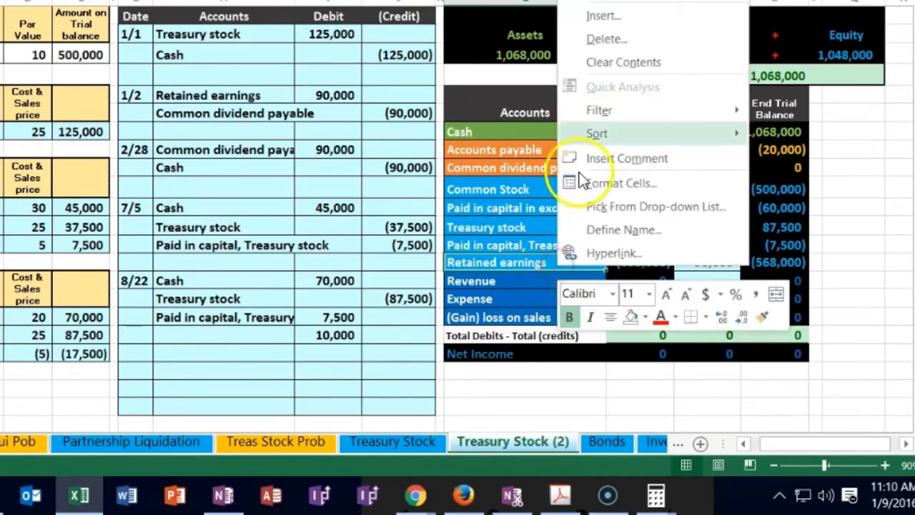
key("ctrl+c")
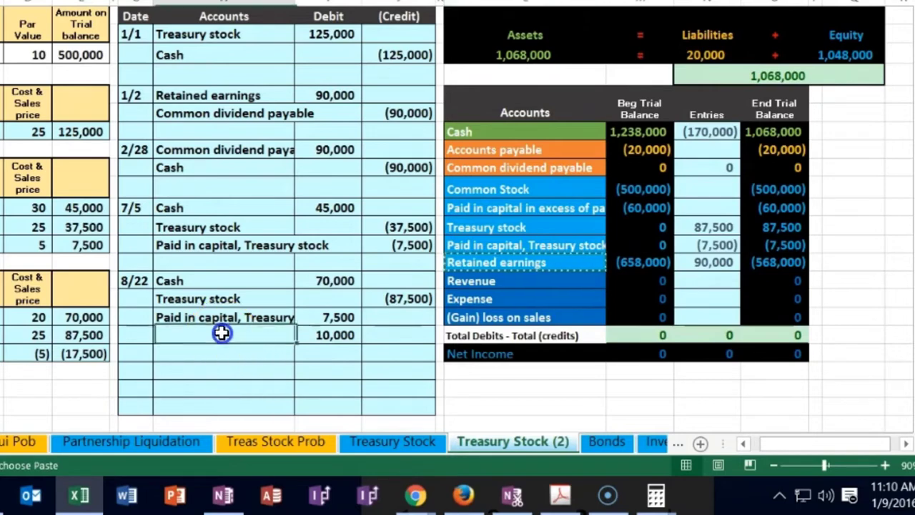
left_click(221, 333)
right_click(222, 332)
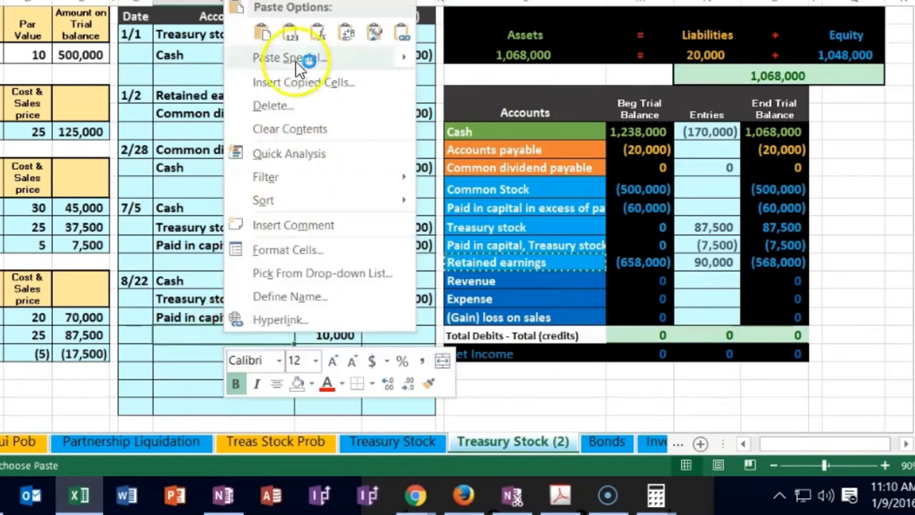
left_click(292, 36)
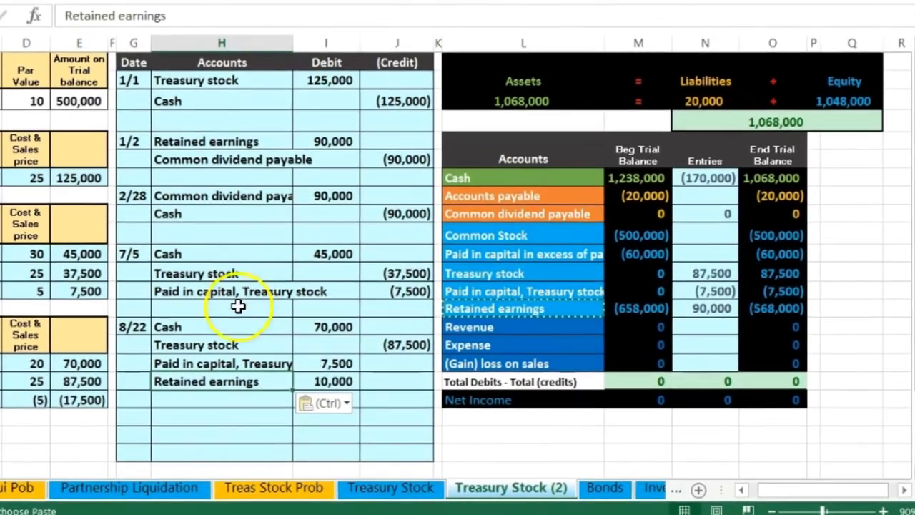
left_click_drag(241, 280, 309, 279)
left_click_drag(519, 253, 615, 255)
Add the 8/22 cash debit (+I15) to the Cash Entries formula in the trial balance
left_click(711, 254)
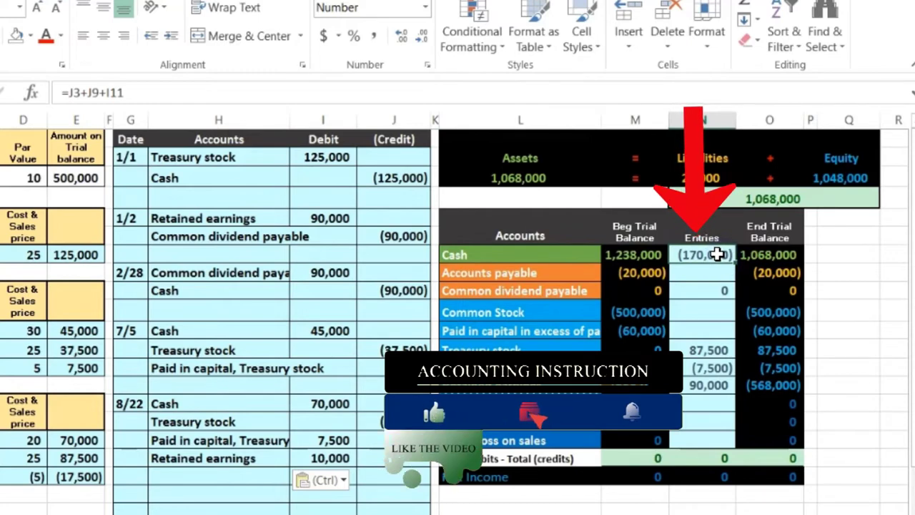
double_click(721, 254)
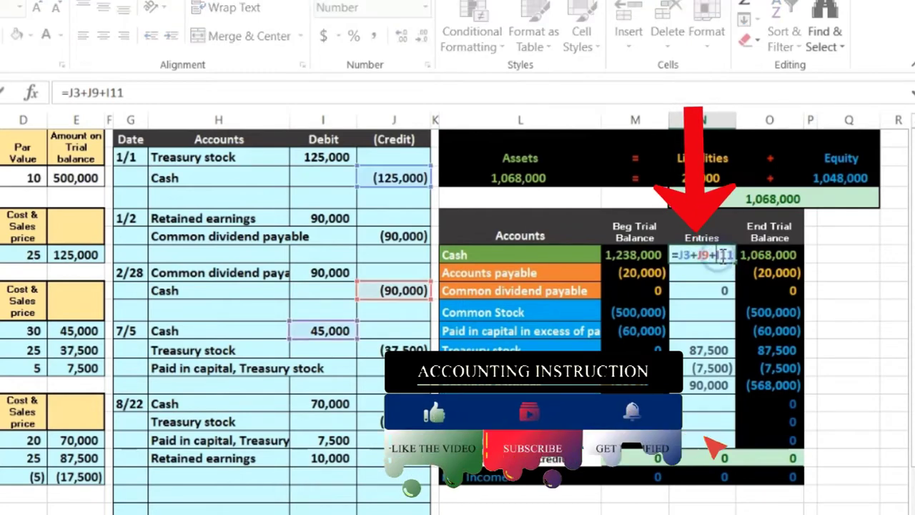
type("+")
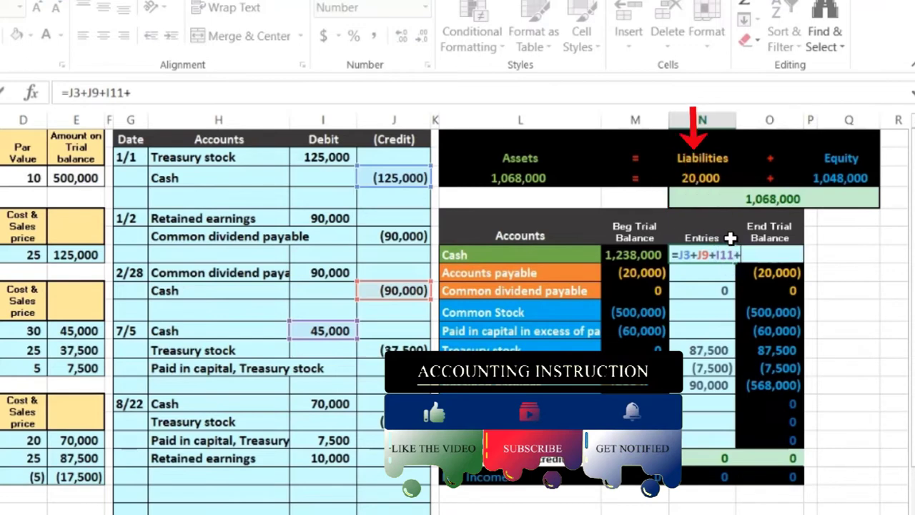
left_click(335, 406)
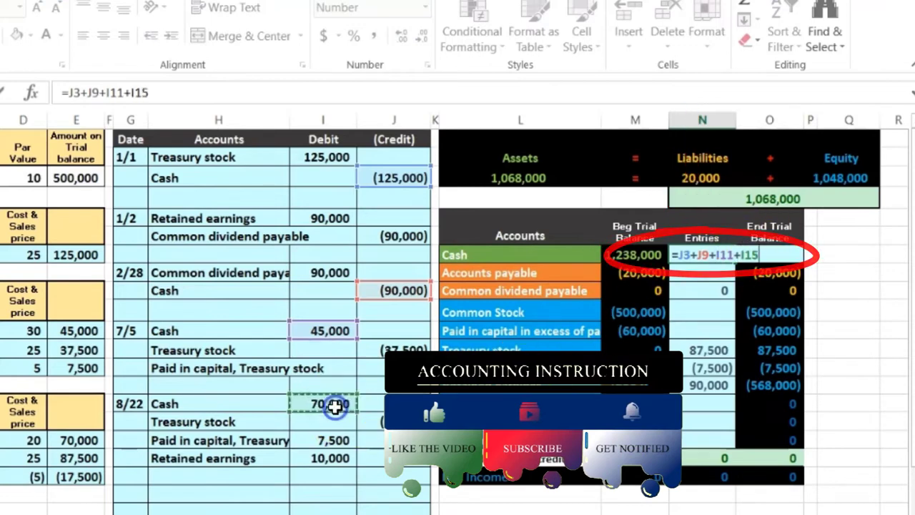
key("Return")
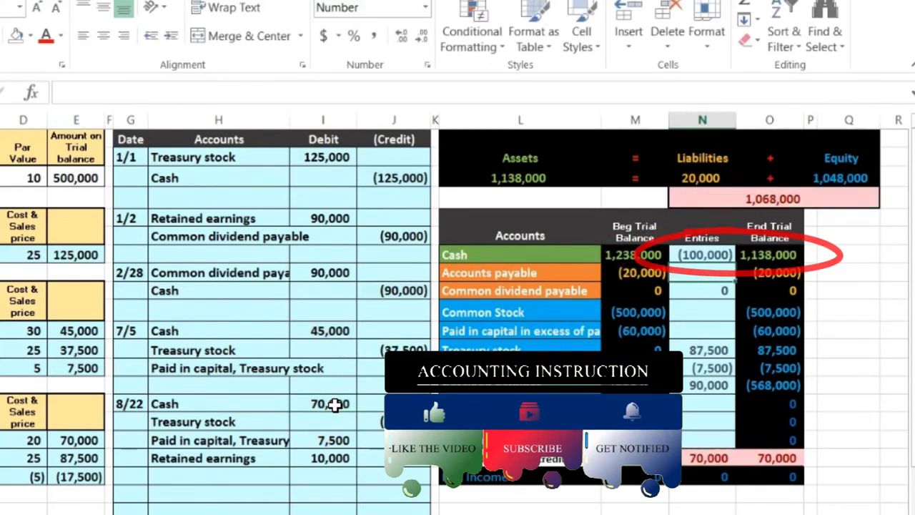
Add the (87,500) 8/22 credit (+J16) to the Treasury stock Entries formula
left_click_drag(267, 422, 368, 424)
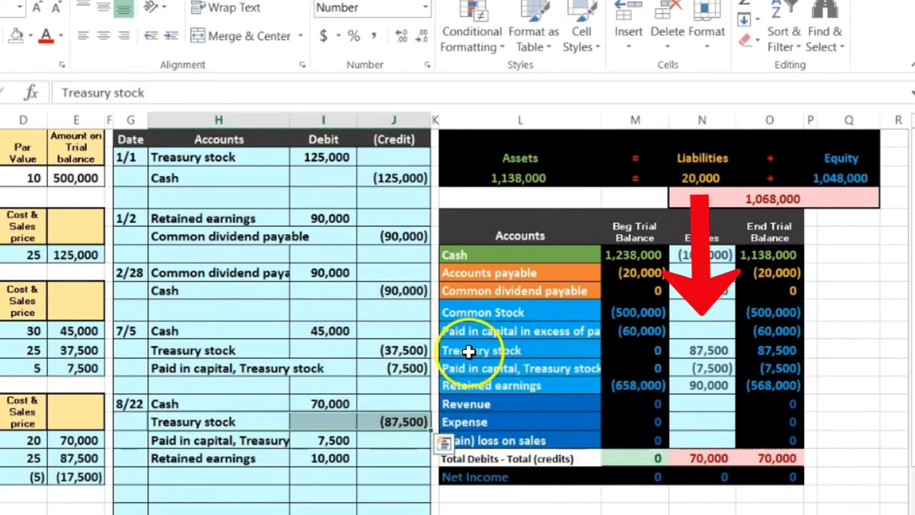
left_click(623, 353)
left_click(702, 349)
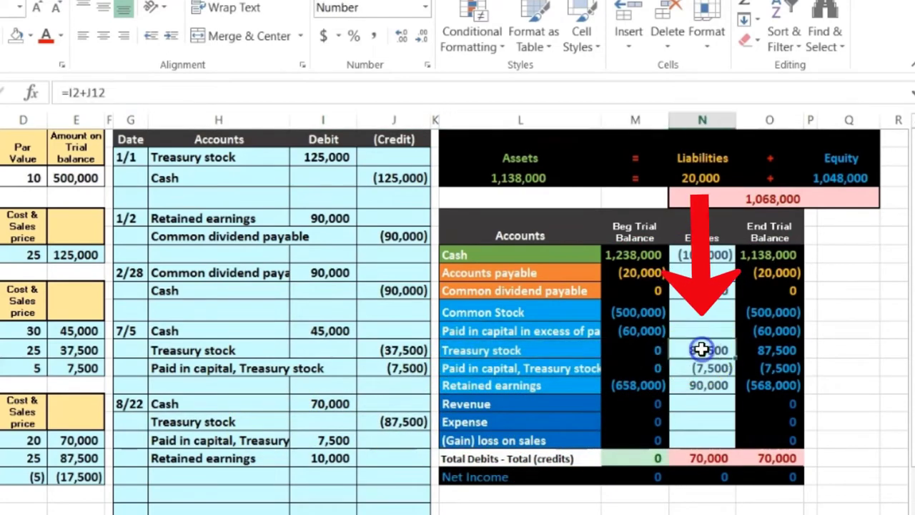
double_click(701, 348)
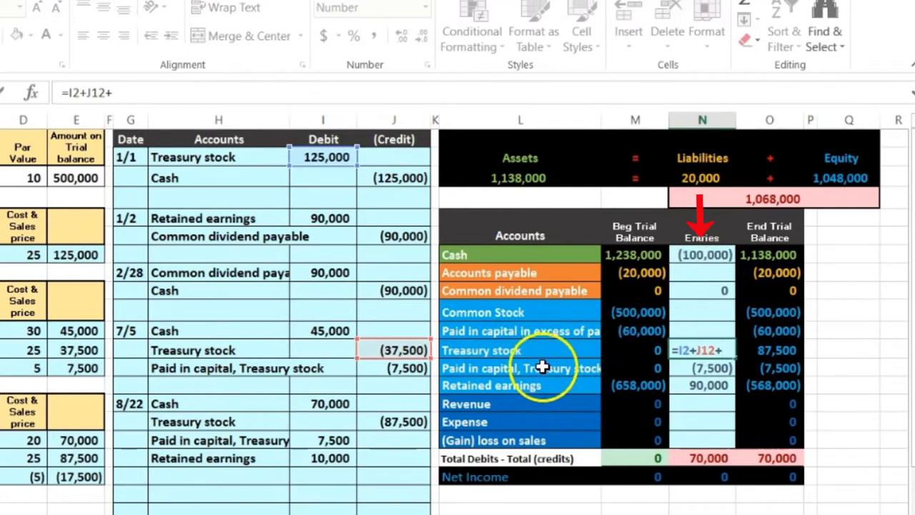
type("+")
left_click(414, 420)
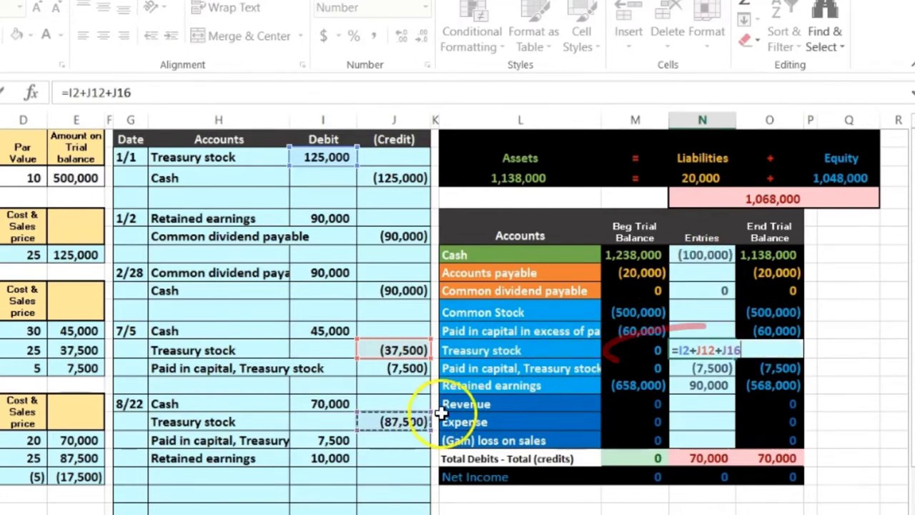
key("Return")
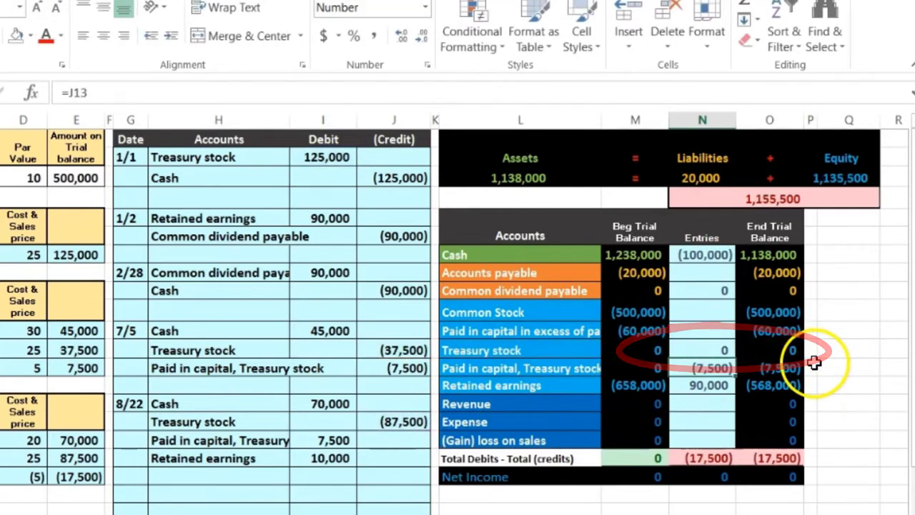
left_click(815, 348)
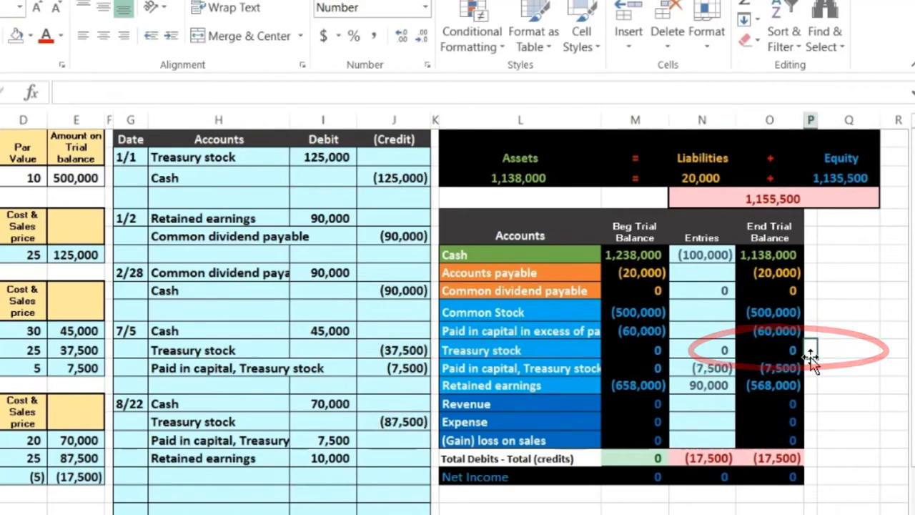
Add the 7,500 debit (+I17) to the Paid in capital, Treasury stock Entries formula
left_click_drag(255, 449, 317, 439)
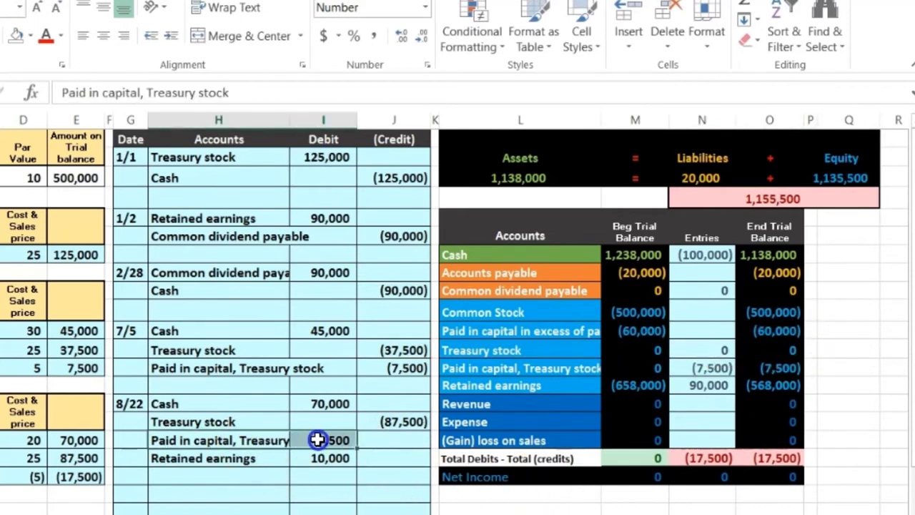
left_click_drag(474, 368, 608, 367)
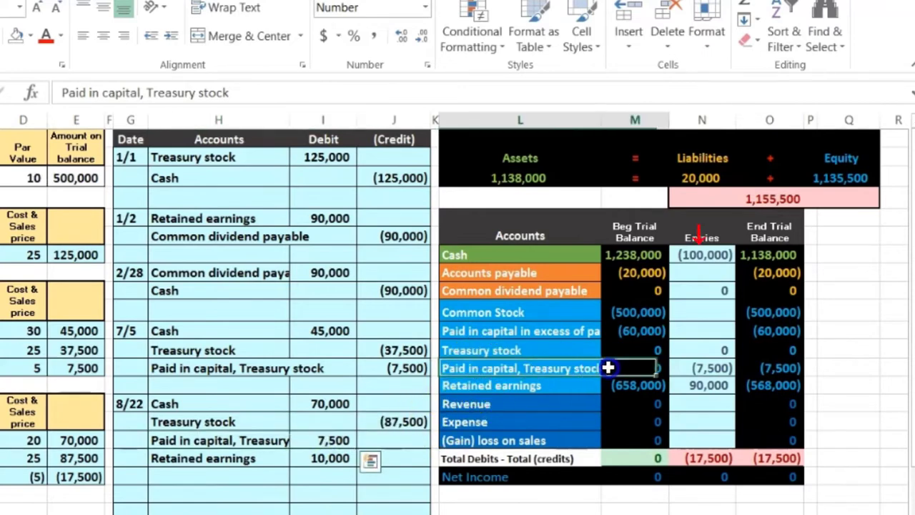
left_click(717, 367)
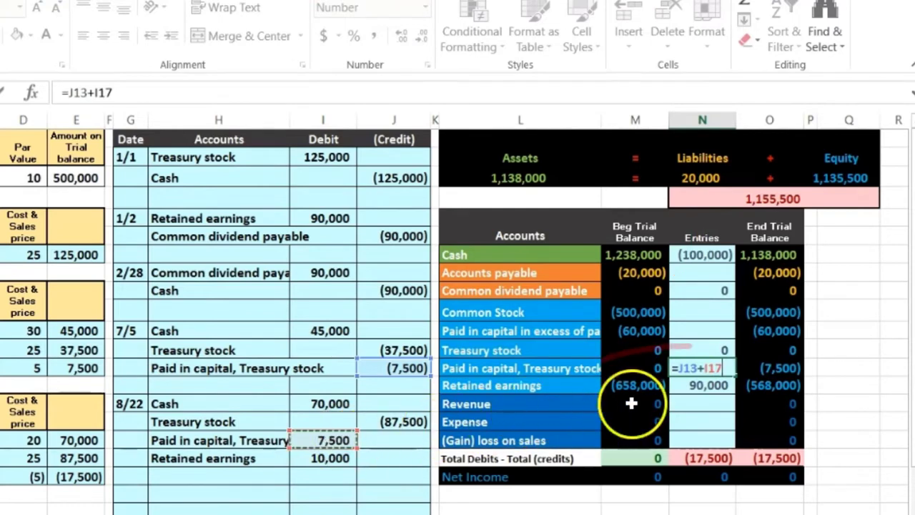
mouse_move(626, 365)
left_mouse_down()
mouse_move(823, 370)
mouse_move(841, 357)
left_mouse_up()
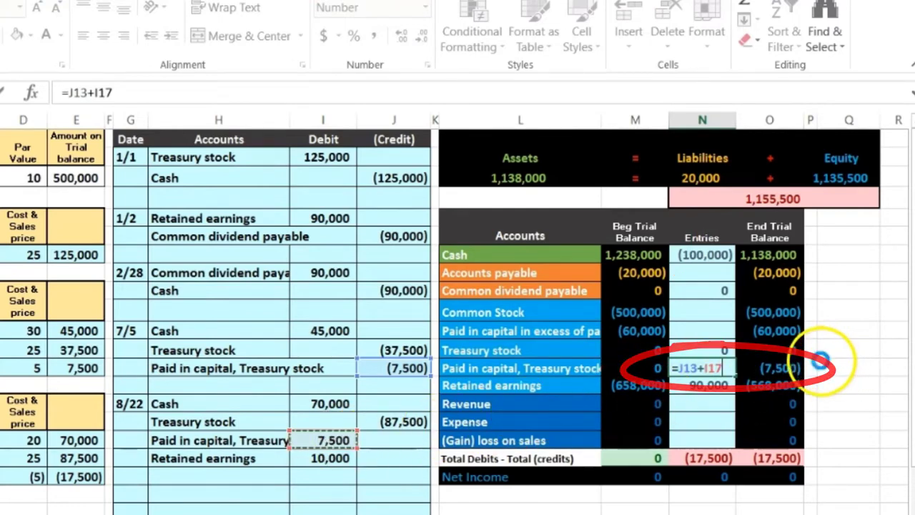
key("Return")
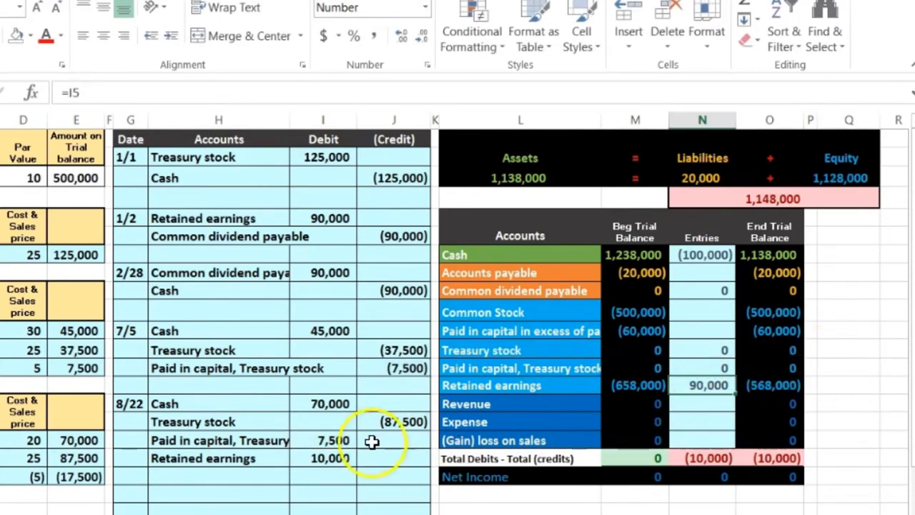
Add the 10,000 debit (+I18) to the Retained earnings Entries formula, ending at (558,000)
left_click_drag(264, 458, 300, 458)
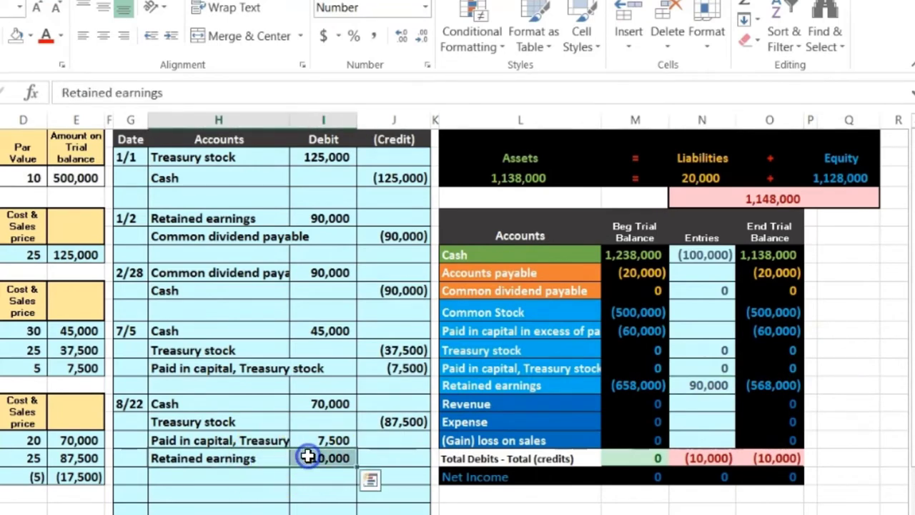
left_click(704, 386)
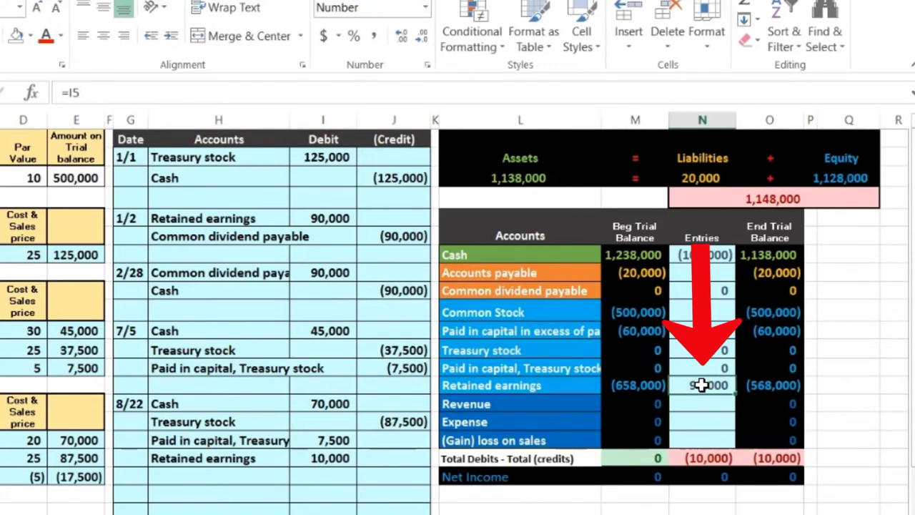
double_click(703, 385)
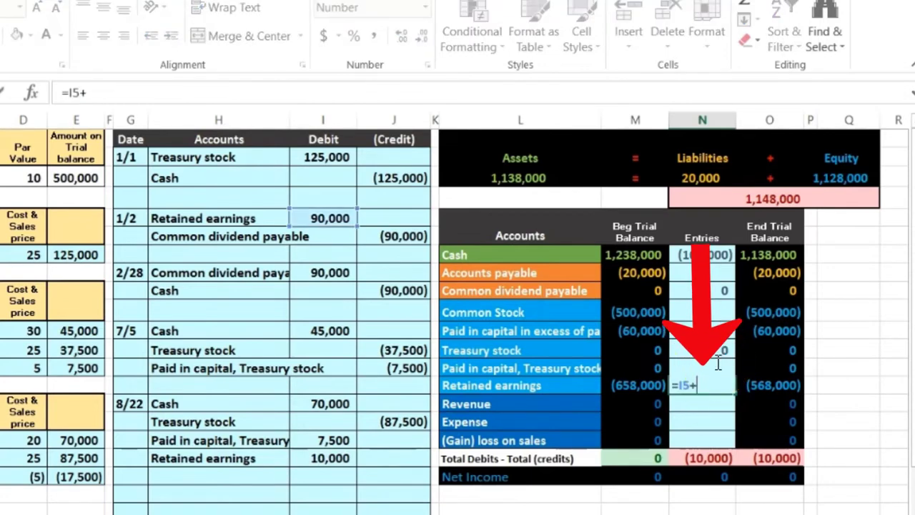
left_click(333, 457)
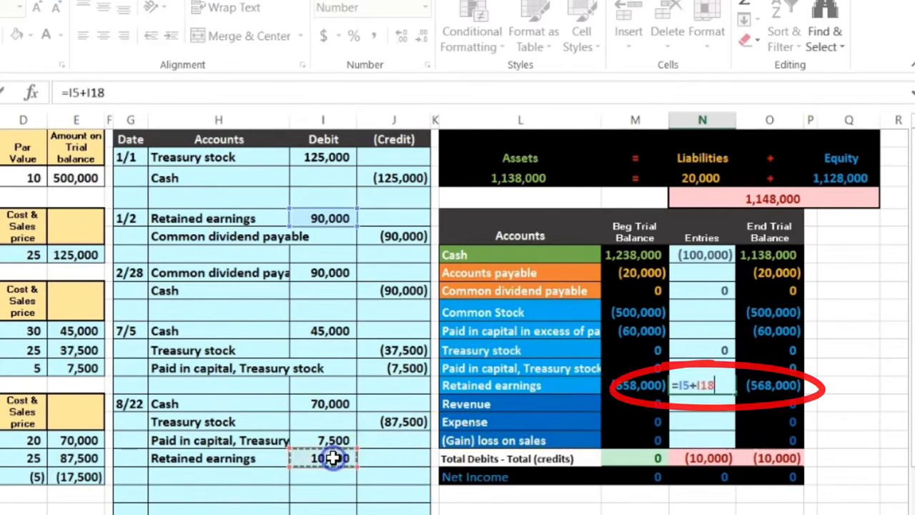
key("Return")
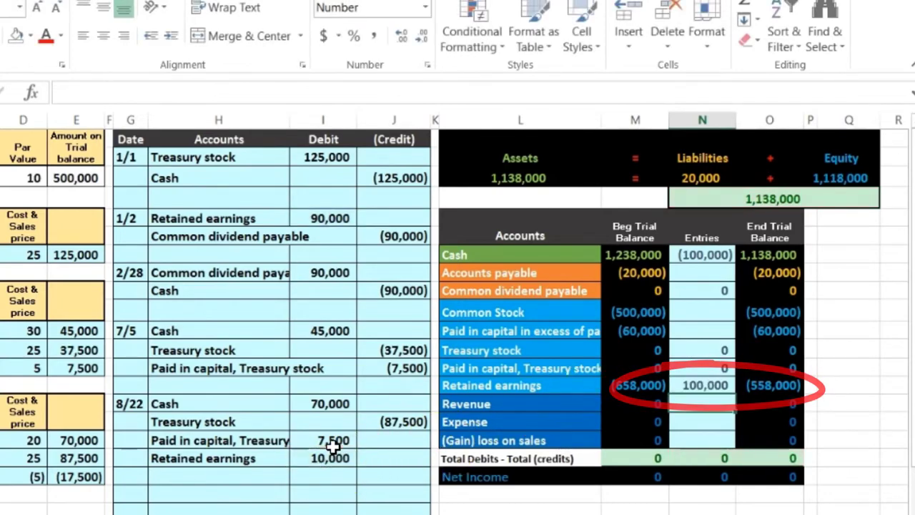
key("Down")
key("Down")
key("Down")
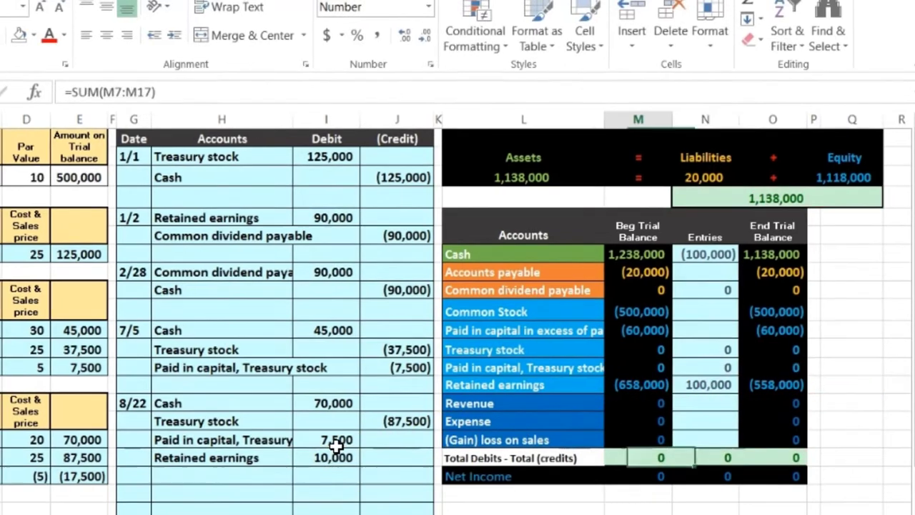
key("Home")
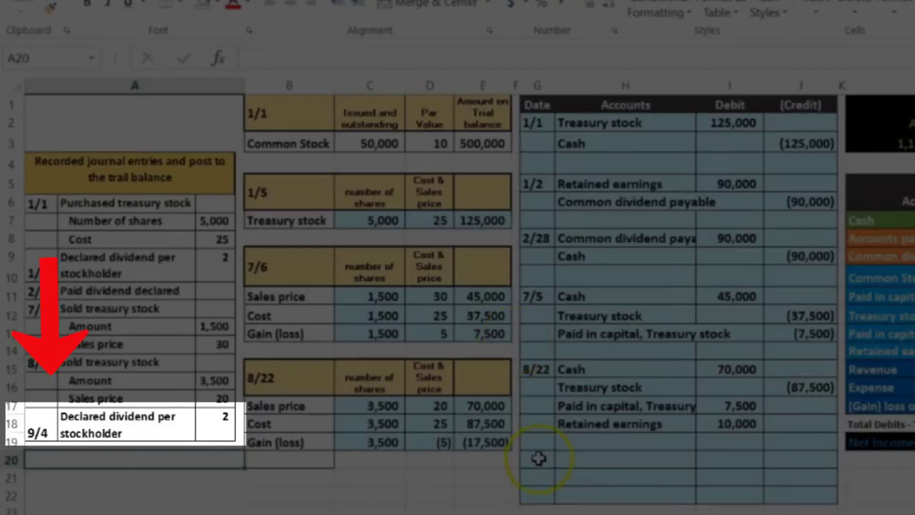
Enter 9/4 as the date of the new journal entry below 8/22
left_click(538, 457)
key("Return")
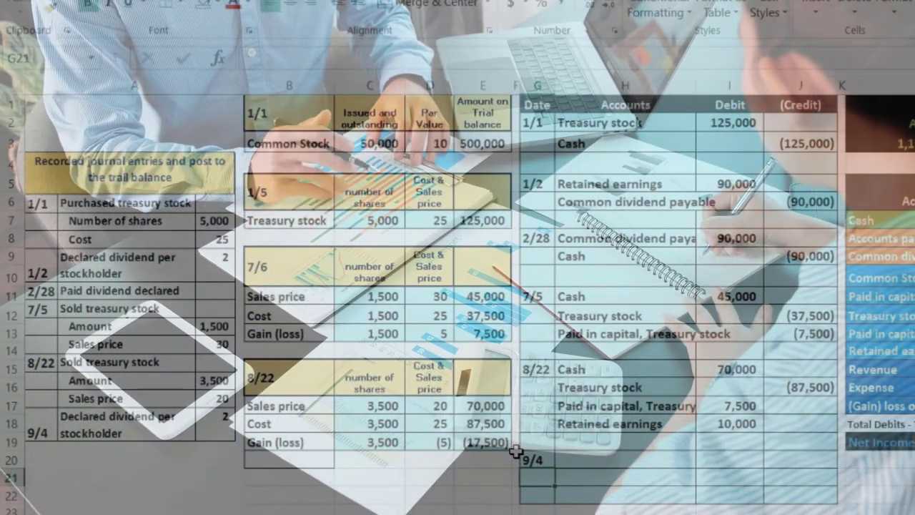
left_click(589, 459)
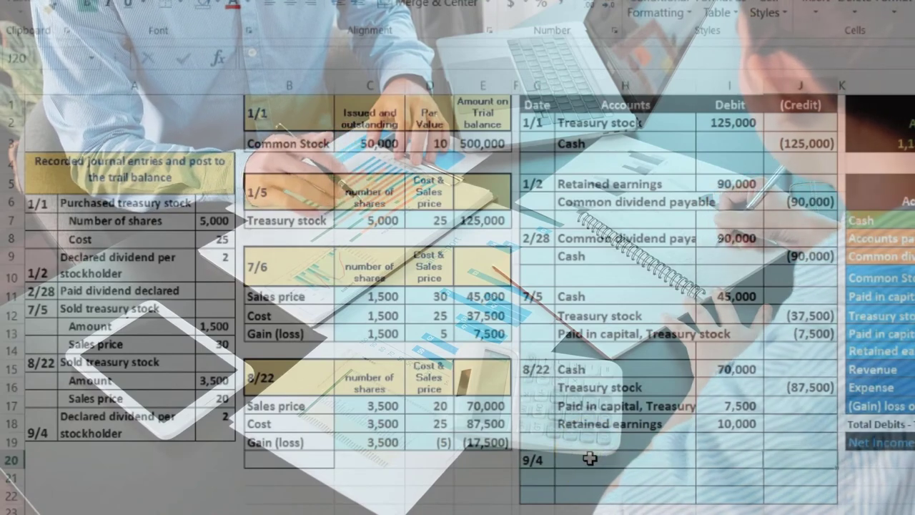
key("Right")
key("Right")
key("Right")
key("Right")
key("Right")
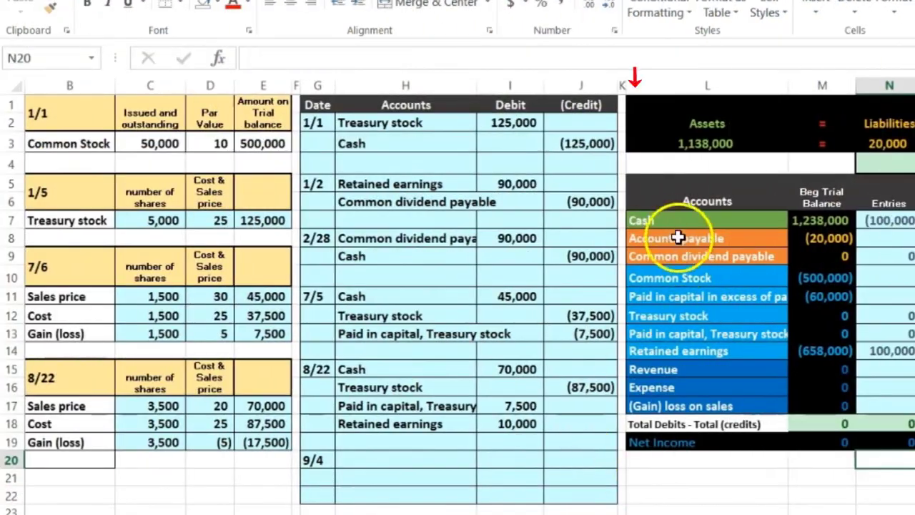
Review the Cash and Common dividend payable rows of the trial balance
left_click(650, 219)
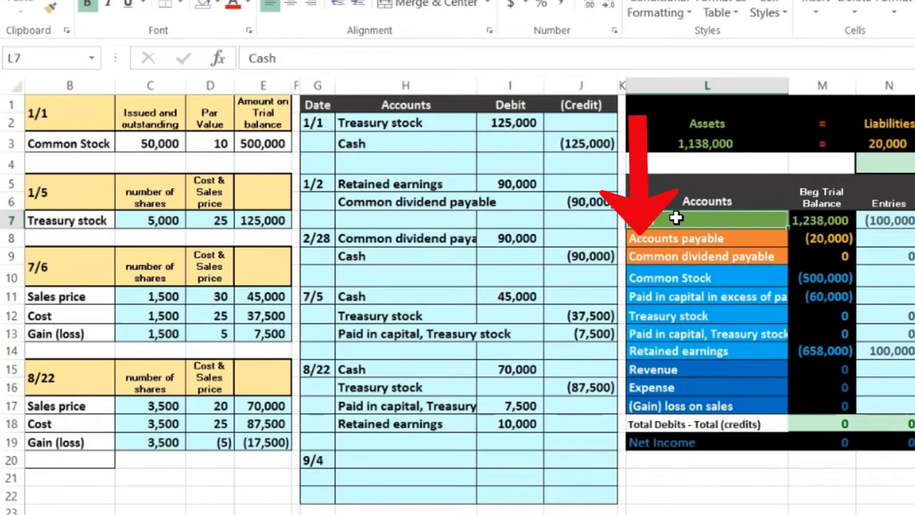
left_click(815, 259)
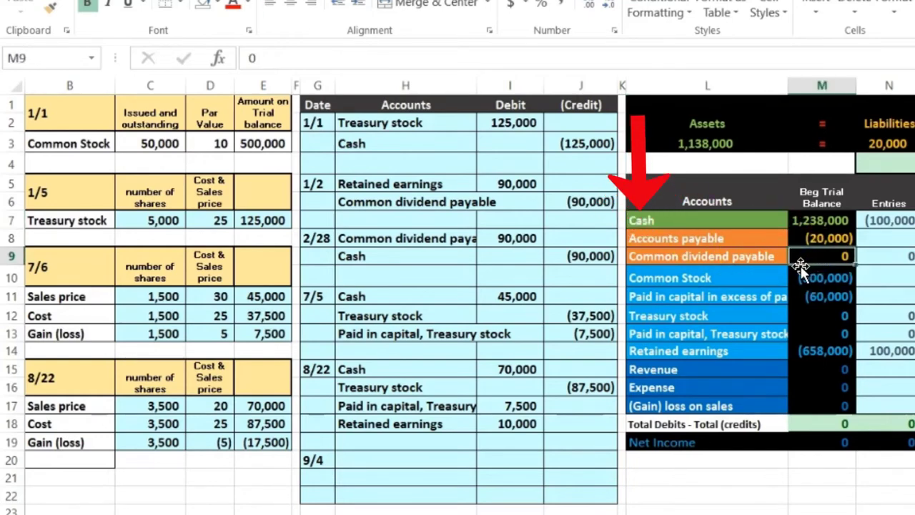
left_click(749, 255)
left_click_drag(743, 255, 914, 253)
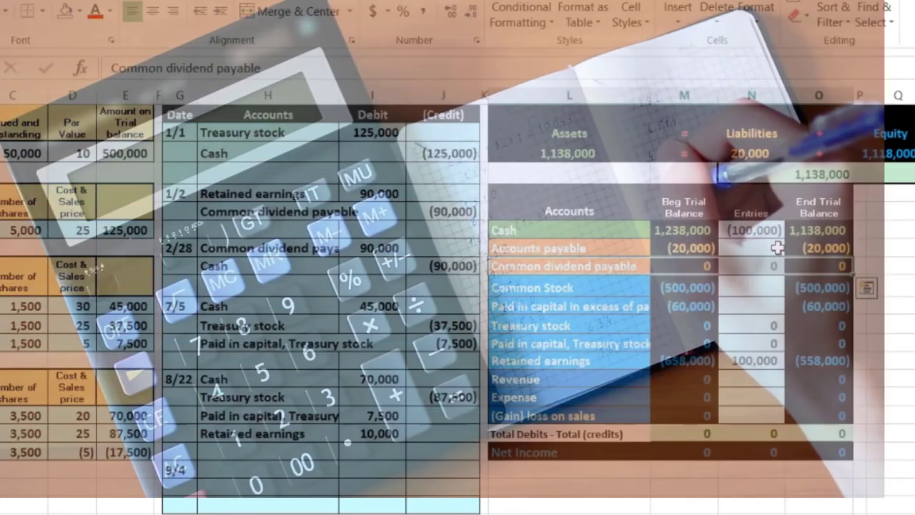
Copy Common dividend payable from the trial balance into the 9/4 entry's account cell
left_click(775, 238)
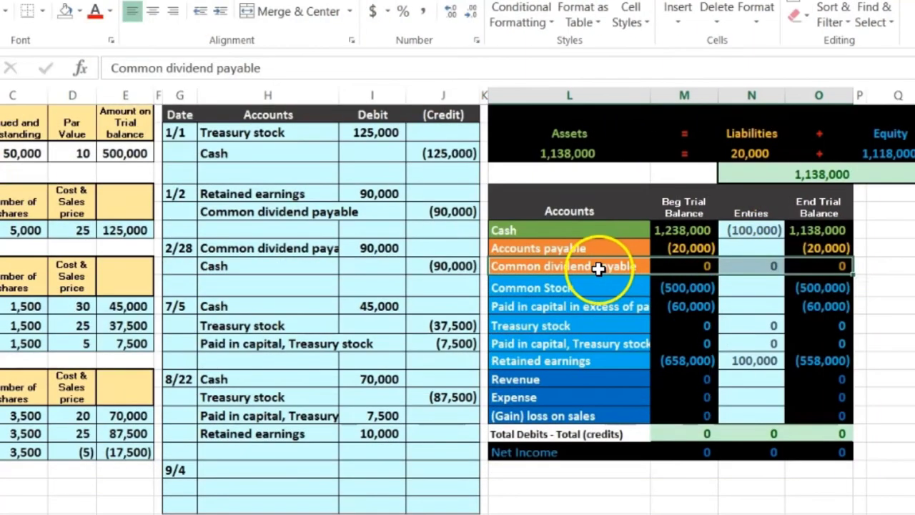
left_click(598, 269)
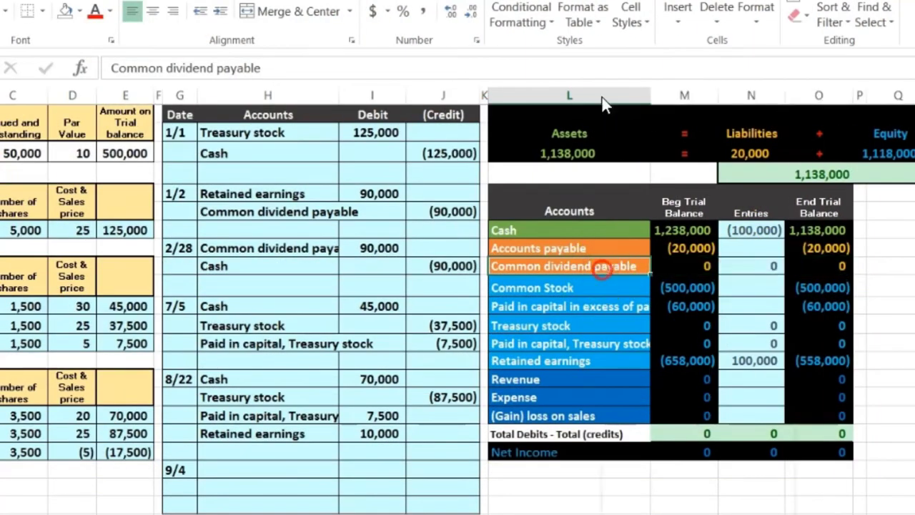
right_click(601, 266)
left_click(639, 213)
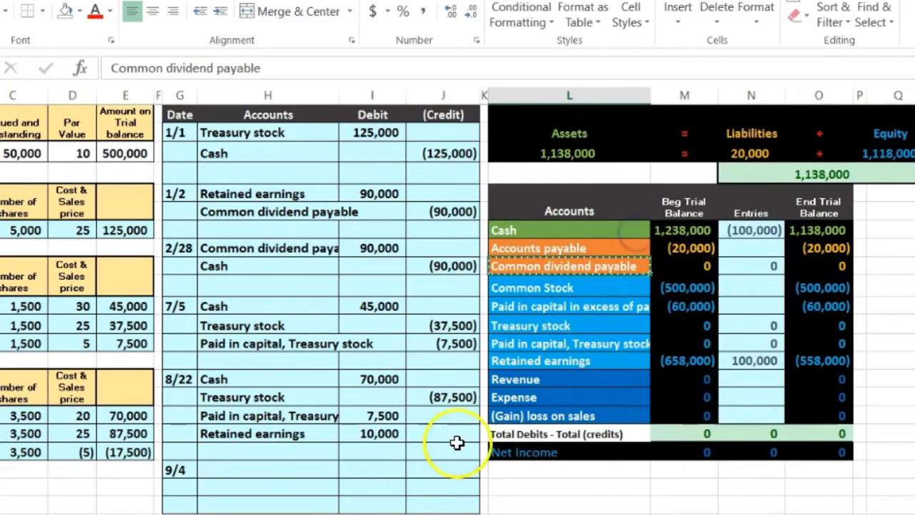
left_click(211, 488)
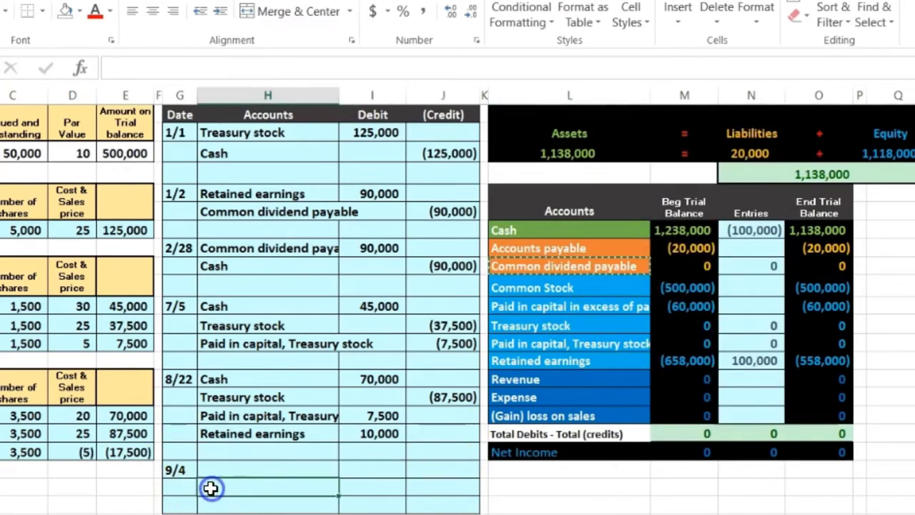
right_click(207, 486)
left_click(281, 187)
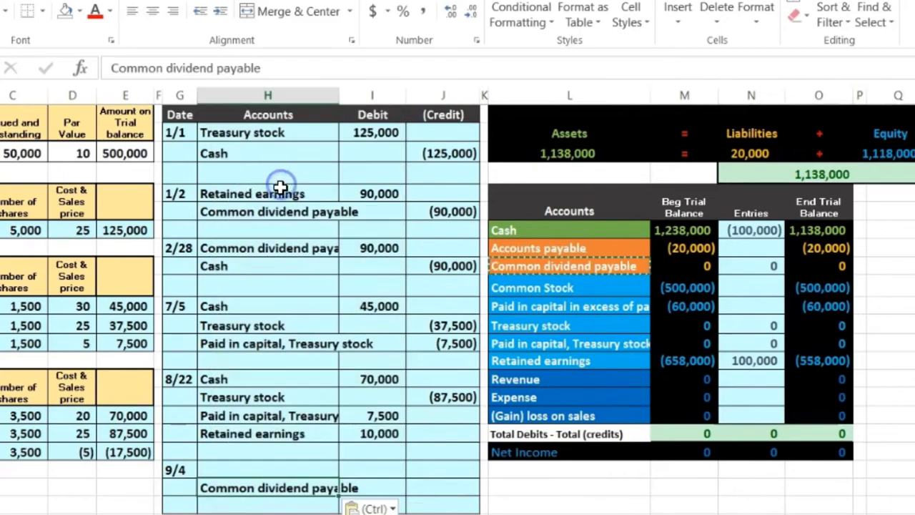
left_click(438, 472)
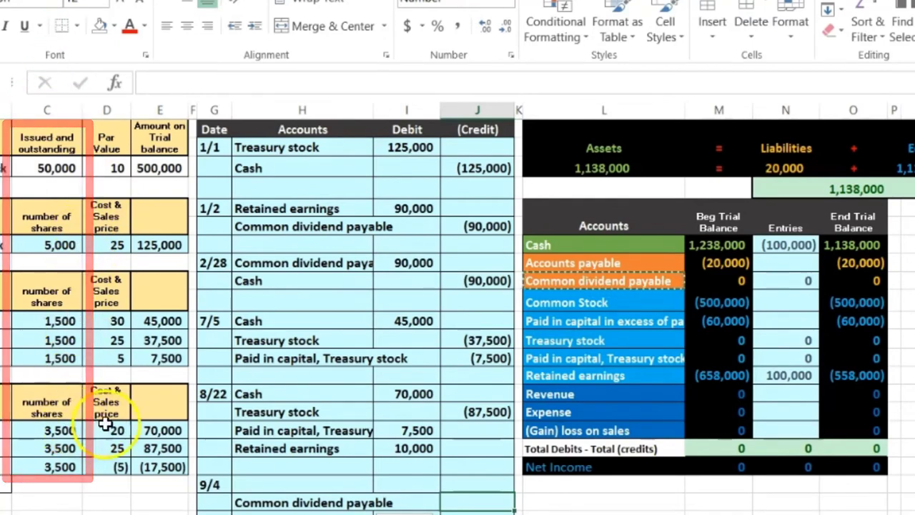
left_click_drag(636, 343, 838, 343)
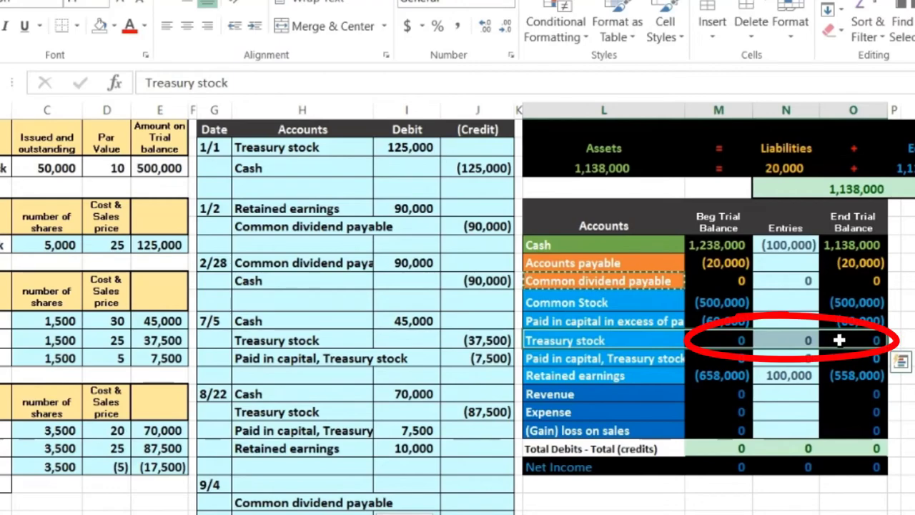
Credit Common dividend payable -50000*2 (100,000) and enter a 100,000 debit on the 9/4 first line
left_click(483, 463)
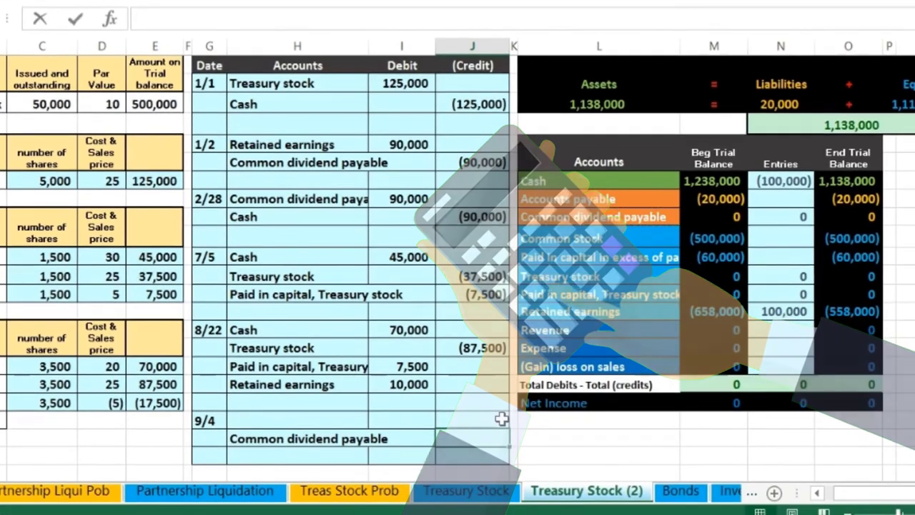
type("-50000*2")
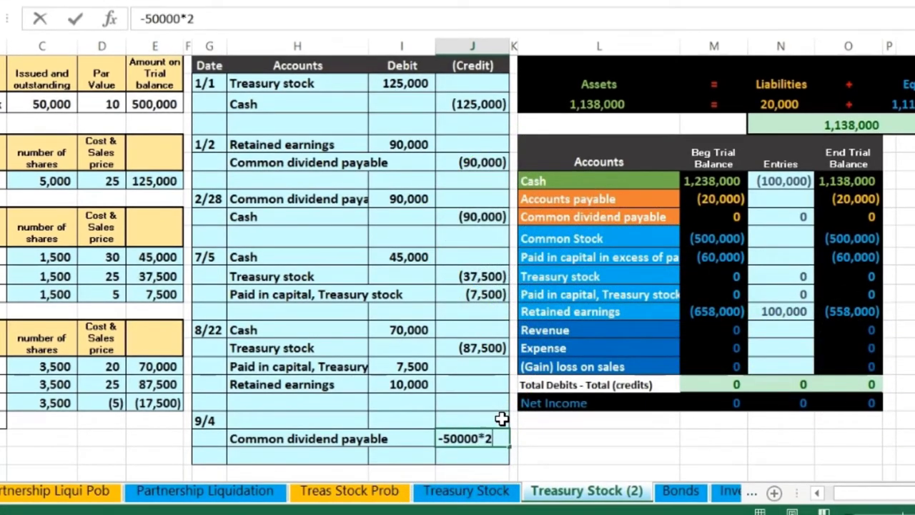
key("Return")
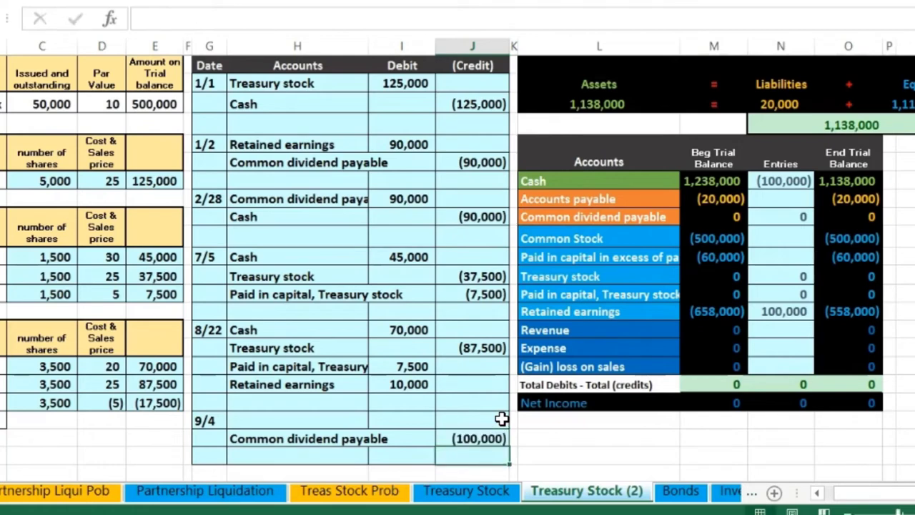
left_click(472, 162)
left_click(394, 418)
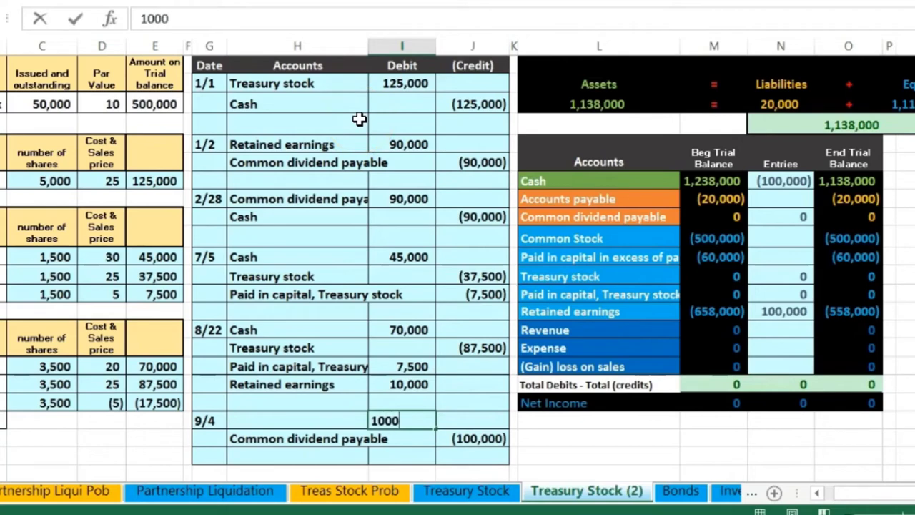
type("100000")
key("Return")
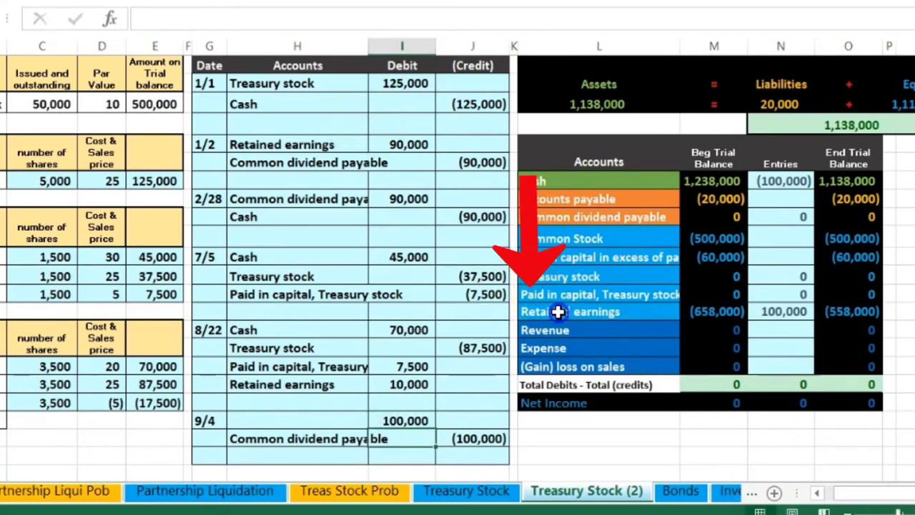
left_click(612, 311)
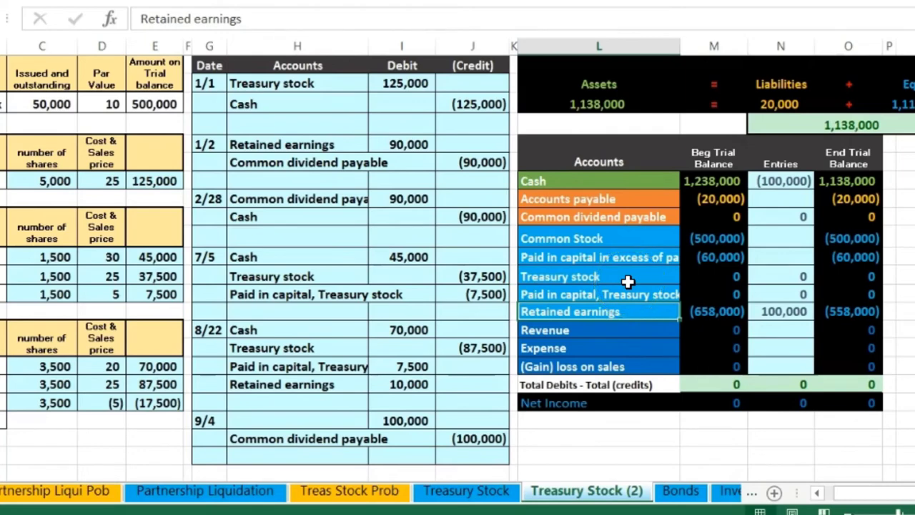
left_click(835, 313)
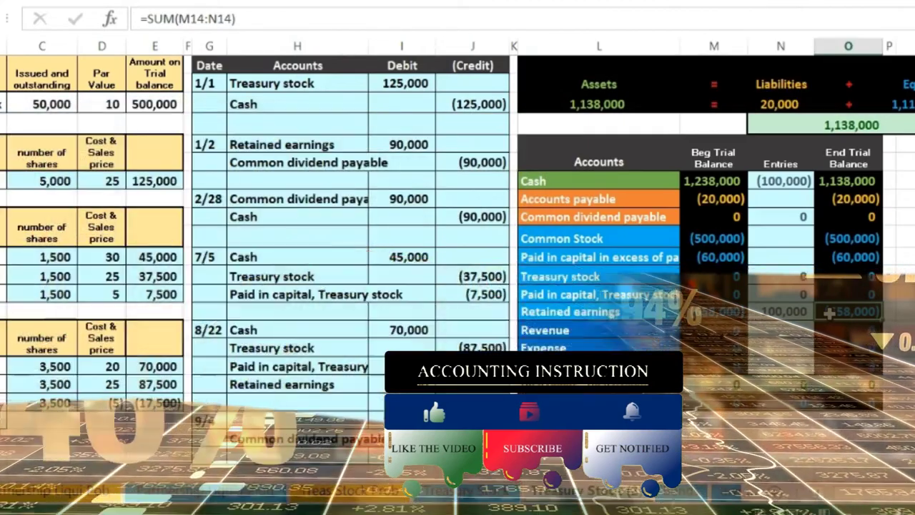
Paste Retained earnings as the account for the 9/4 100,000 debit line
left_click(644, 315)
right_click(644, 317)
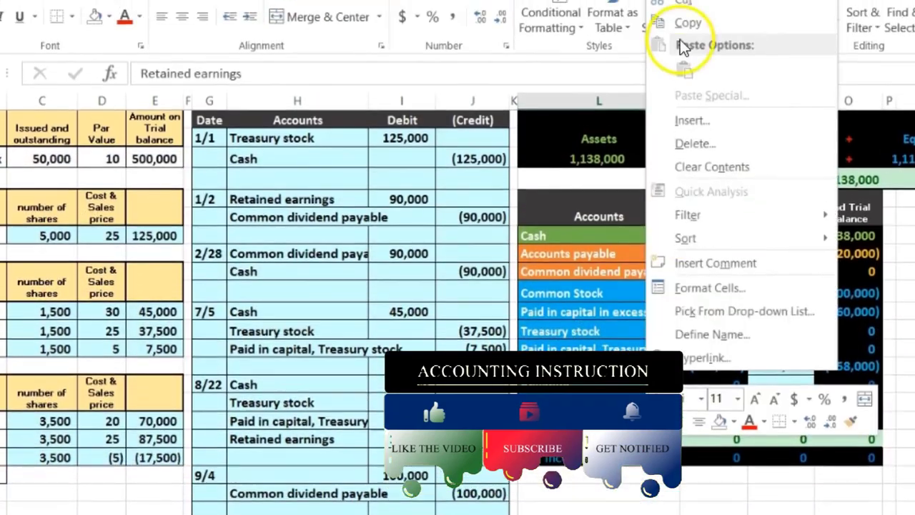
left_click(681, 30)
left_click(311, 478)
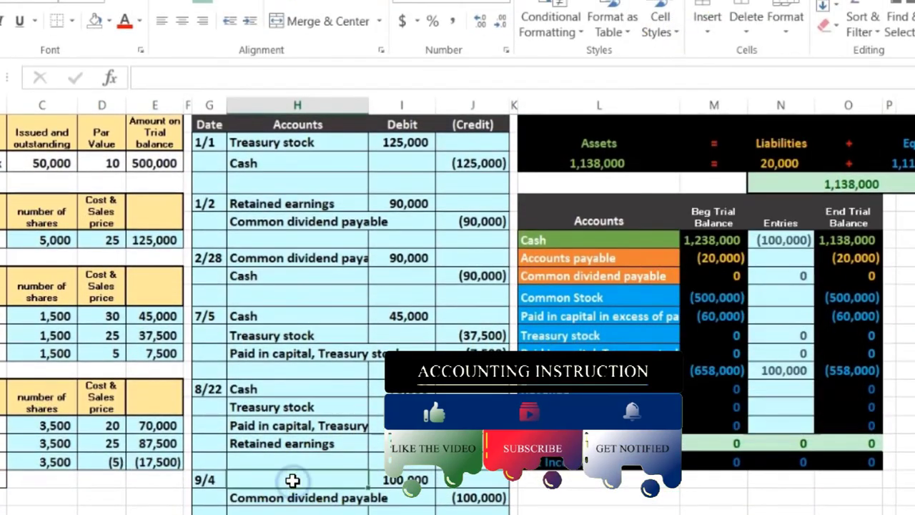
right_click(292, 480)
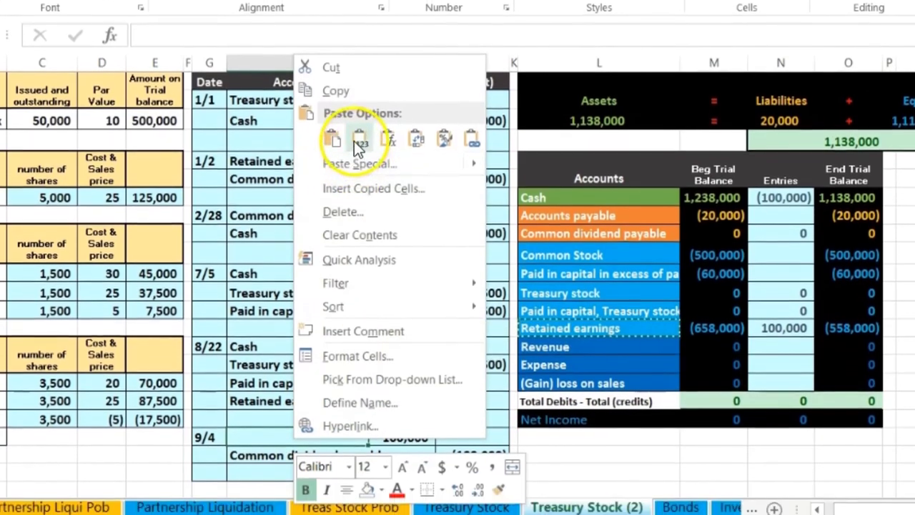
left_click(361, 179)
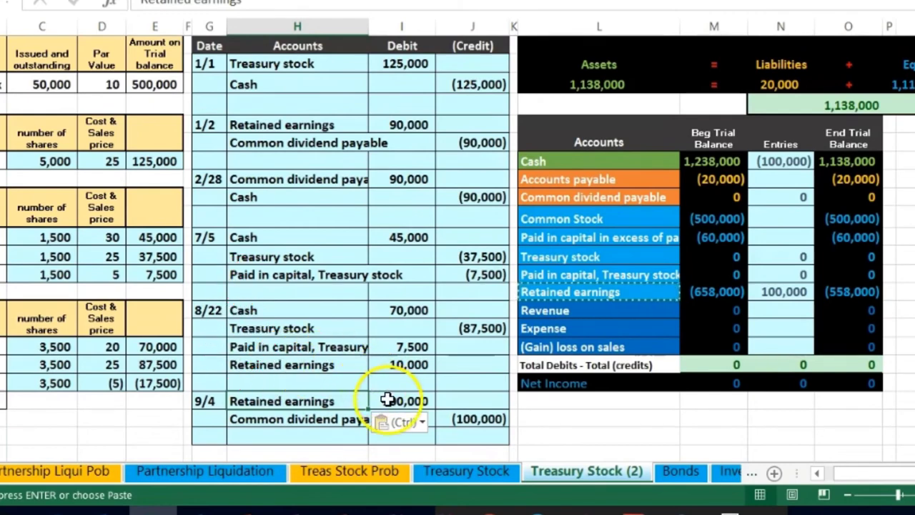
left_click(387, 400)
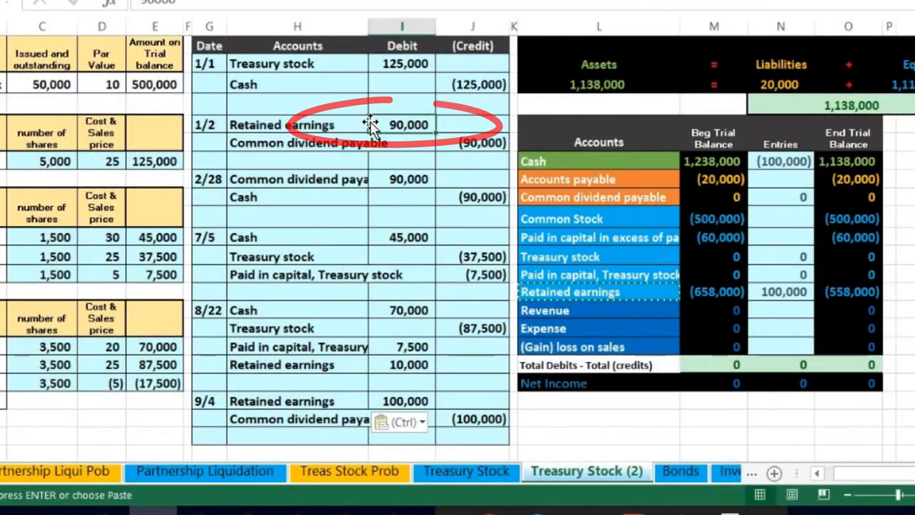
left_click(389, 400)
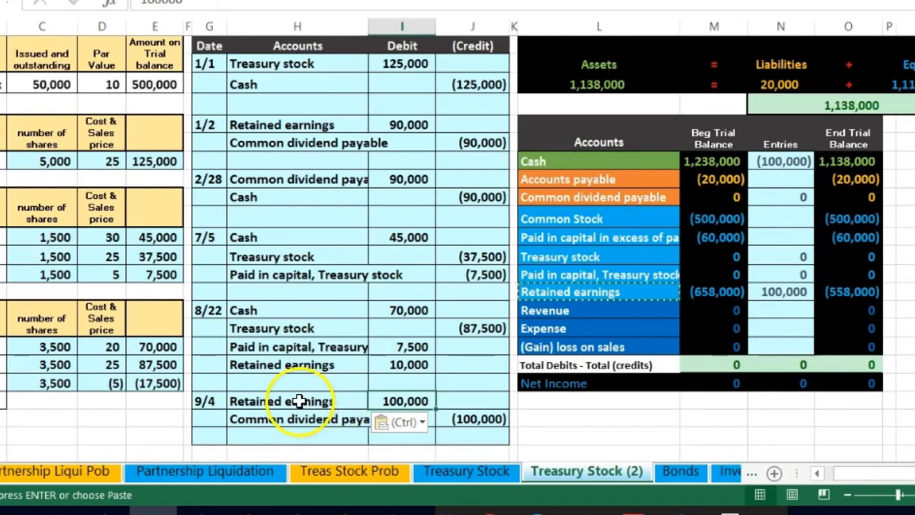
left_click_drag(299, 400, 368, 400)
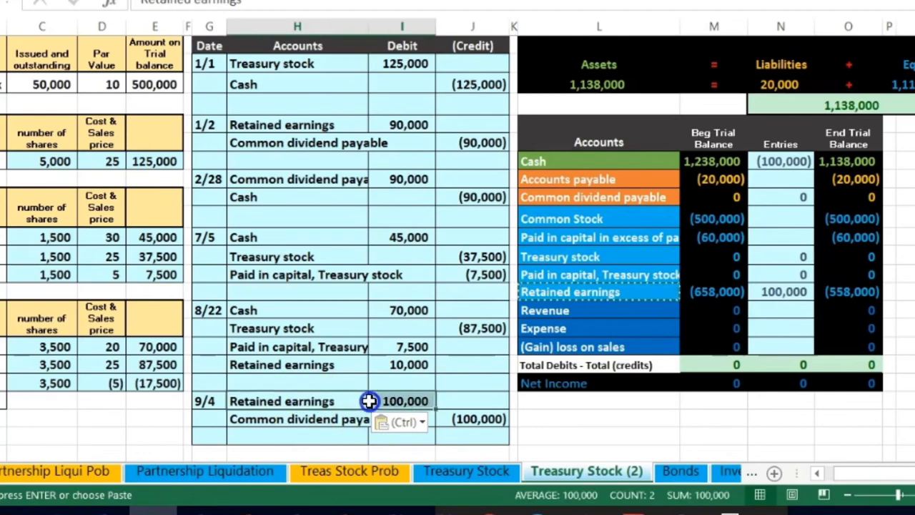
Change the Retained earnings entries formula to =I5+I18+I20, bringing its entries to 200,000
left_click(588, 290)
left_click(801, 292)
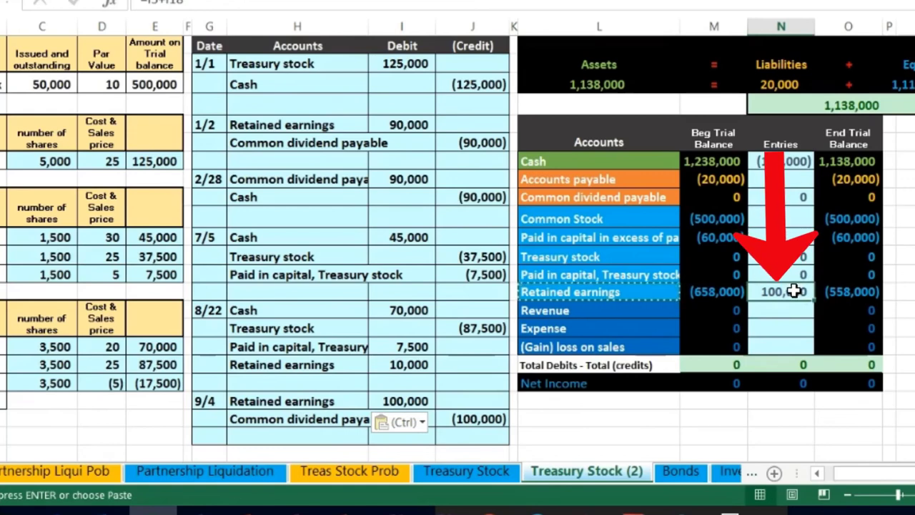
double_click(793, 291)
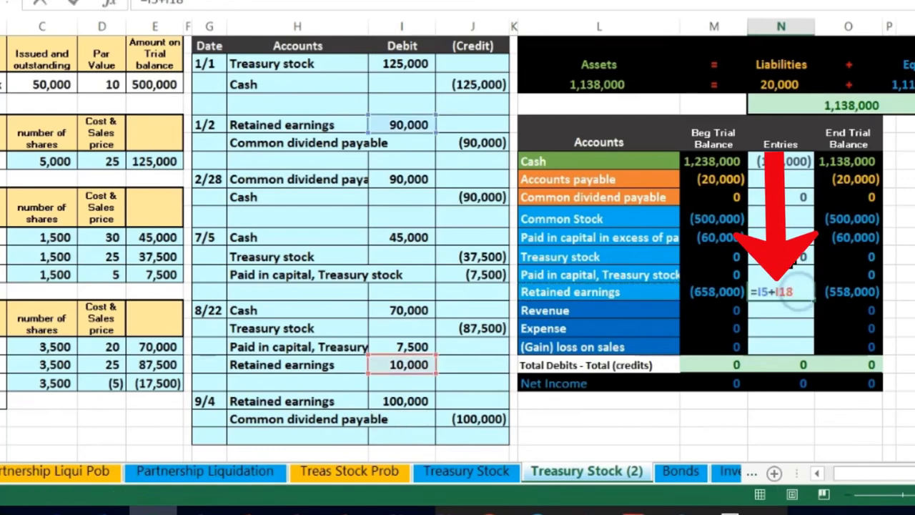
type("+")
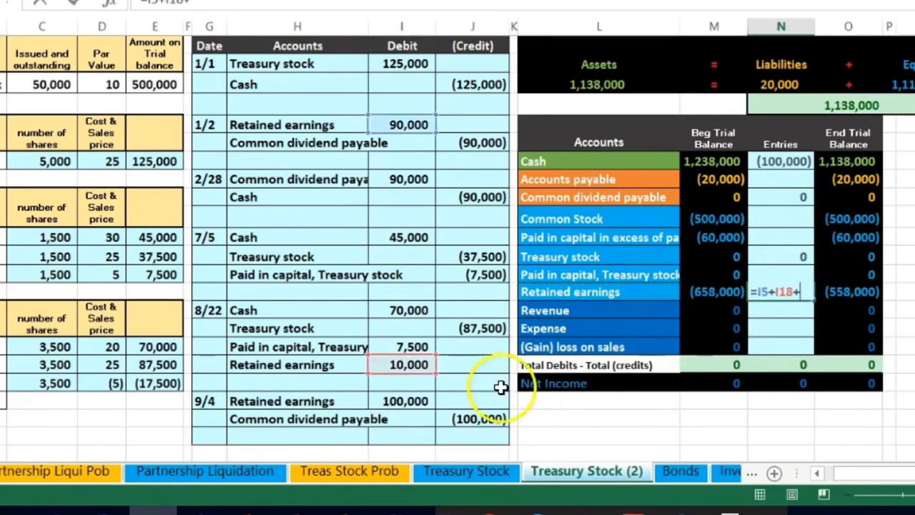
left_click(413, 401)
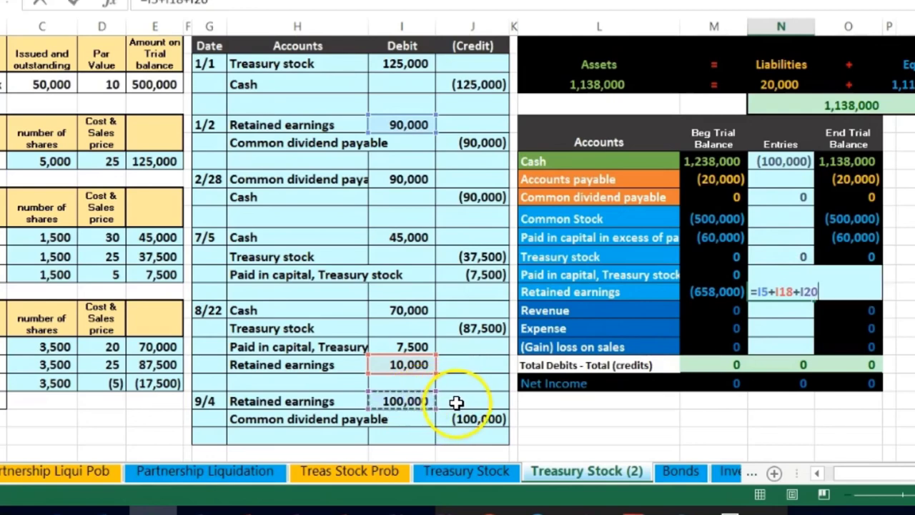
key("Return")
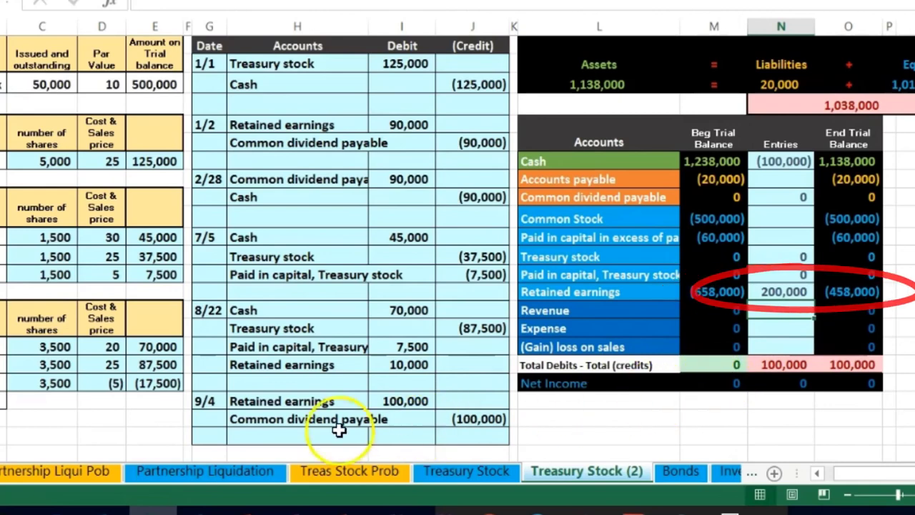
left_click_drag(299, 419, 458, 426)
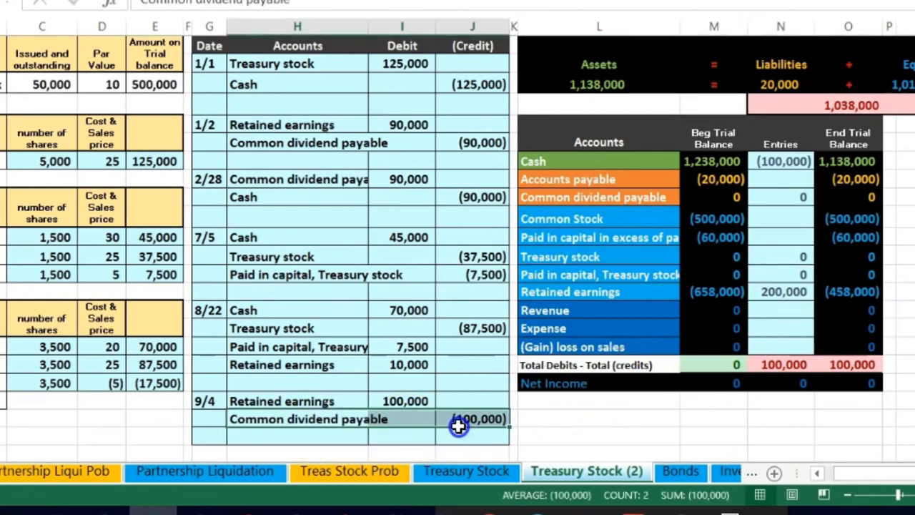
Change the Common dividend payable entries formula to =J6+I8+J21, posting (100,000) to it
left_click_drag(544, 197, 687, 190)
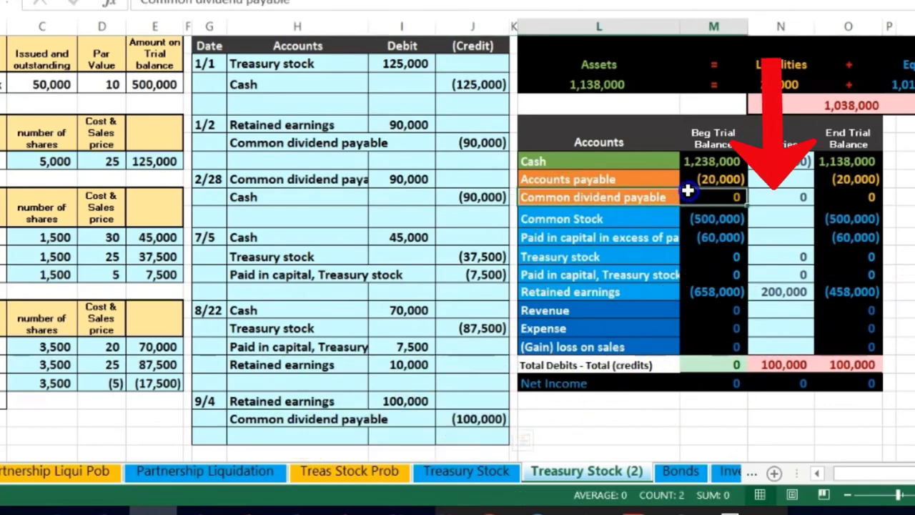
left_click(769, 198)
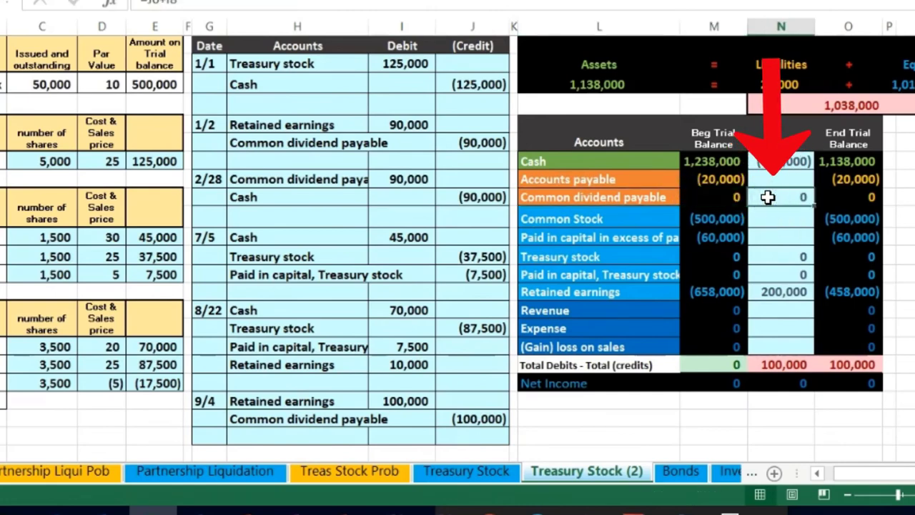
double_click(769, 197)
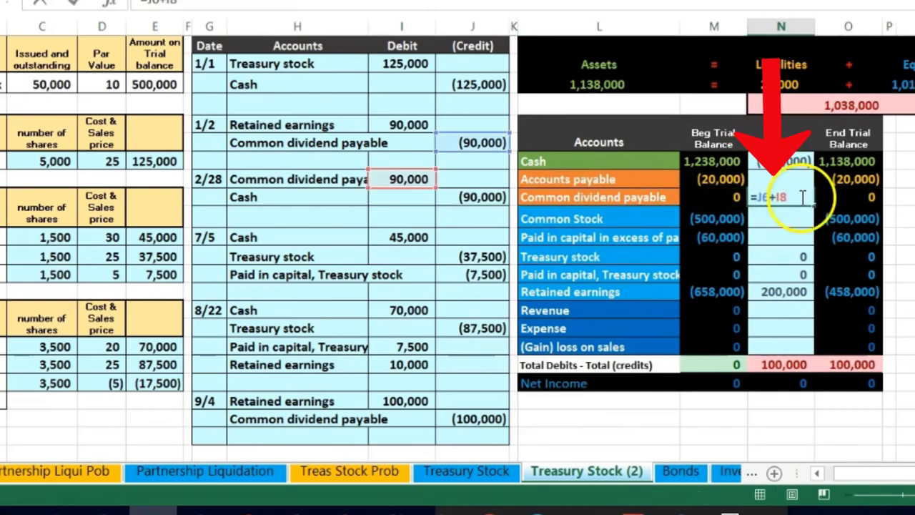
type("+")
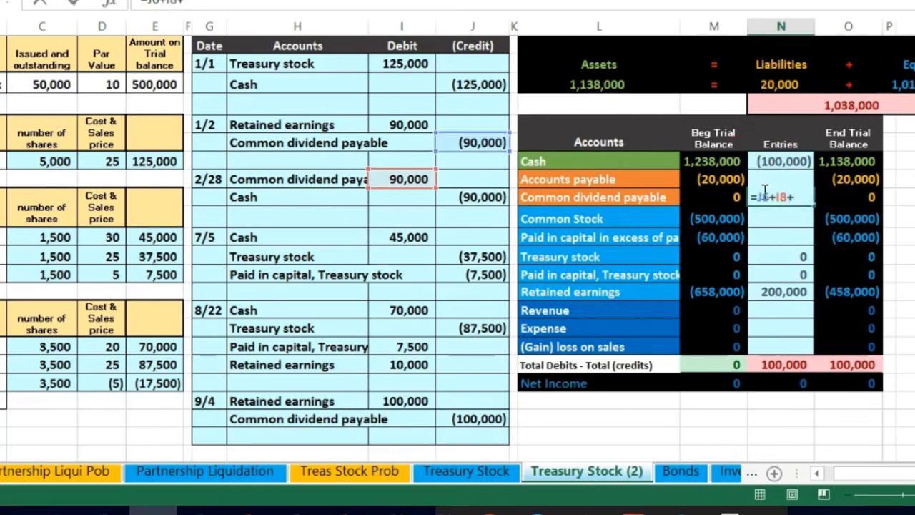
left_click(476, 419)
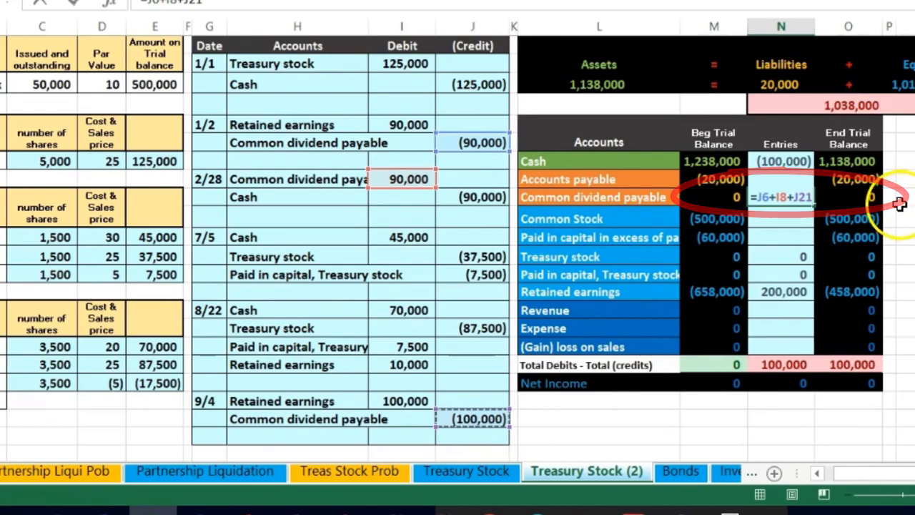
key("Return")
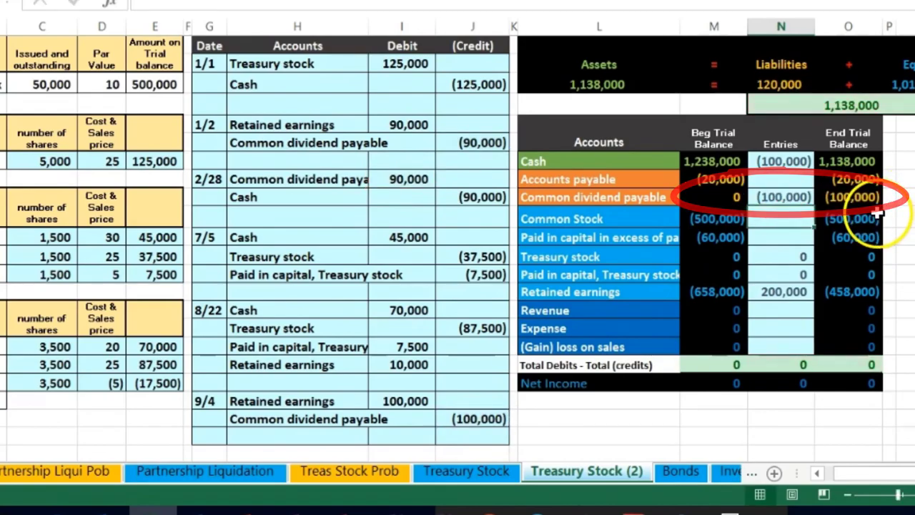